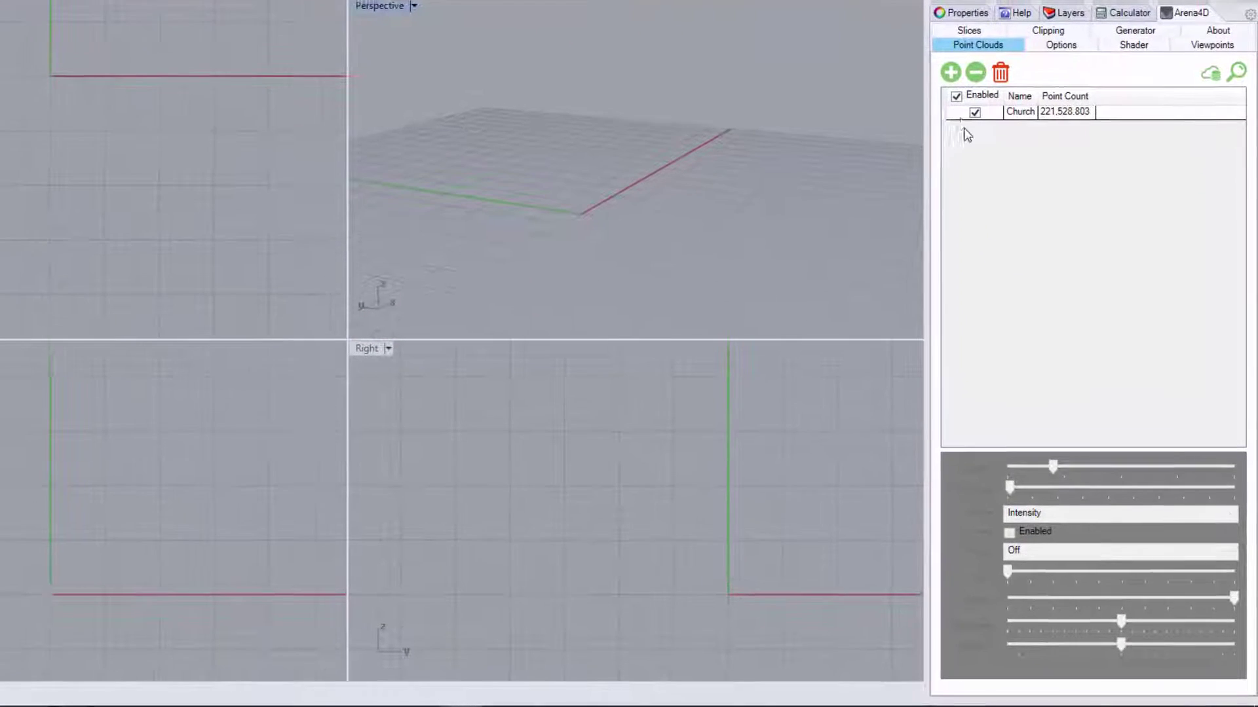
- Enable the Church point cloud (221,528,803 points) in the Arena4D Point Clouds list
click(958, 113)
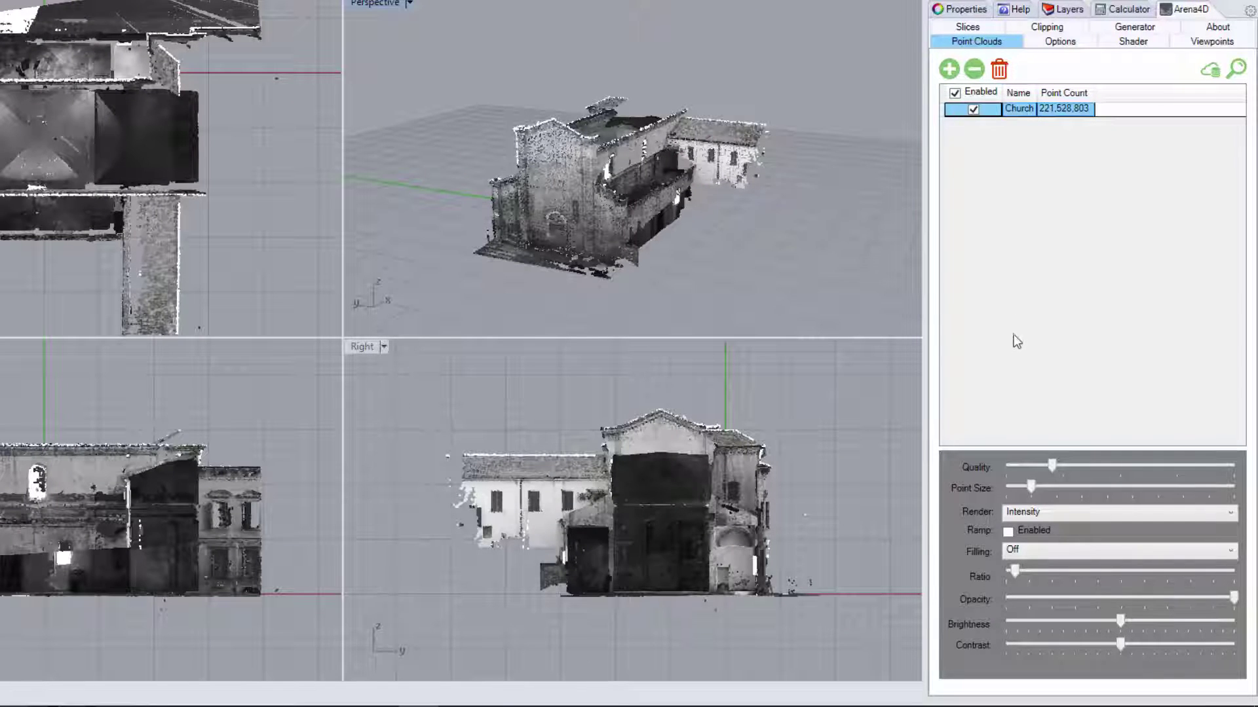
- Raise the Church cloud's Quality slider near maximum while orbiting to the front and long side wall
mouse_move(1052, 465)
mouse_down()
mouse_move(1189, 471)
mouse_move(1039, 471)
mouse_up()
scroll(643, 246, up, 2)
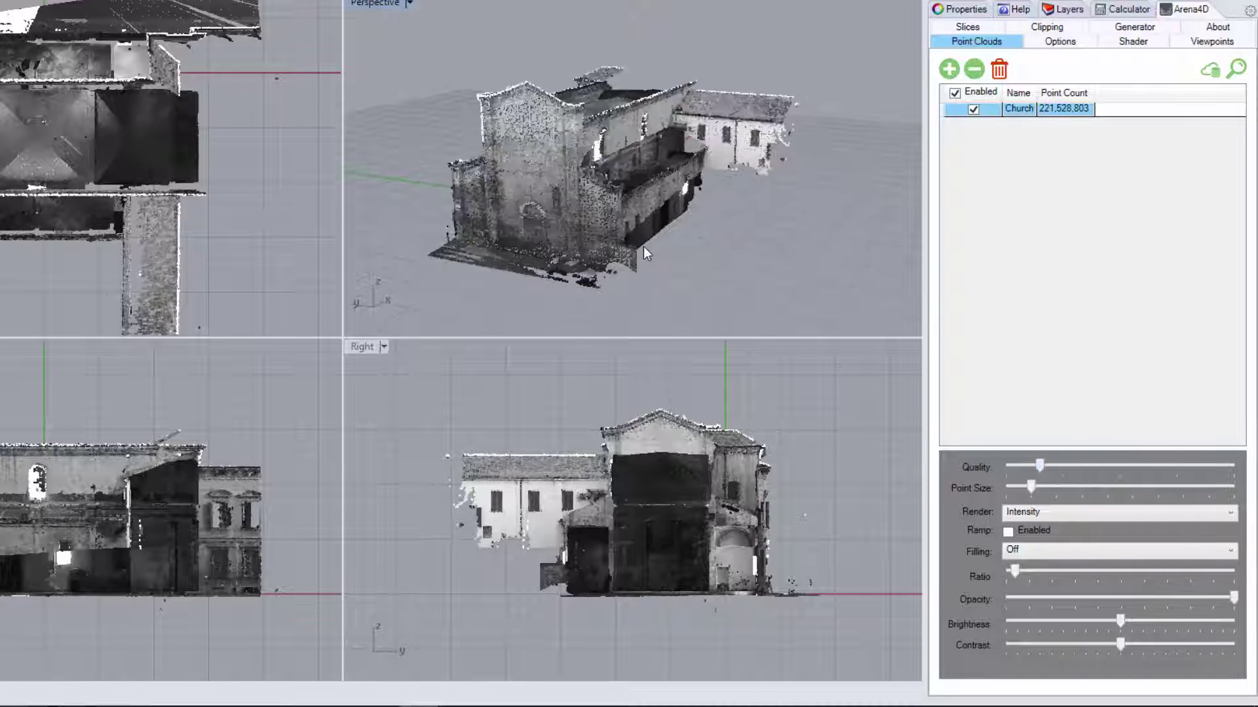
scroll(643, 247, up, 3)
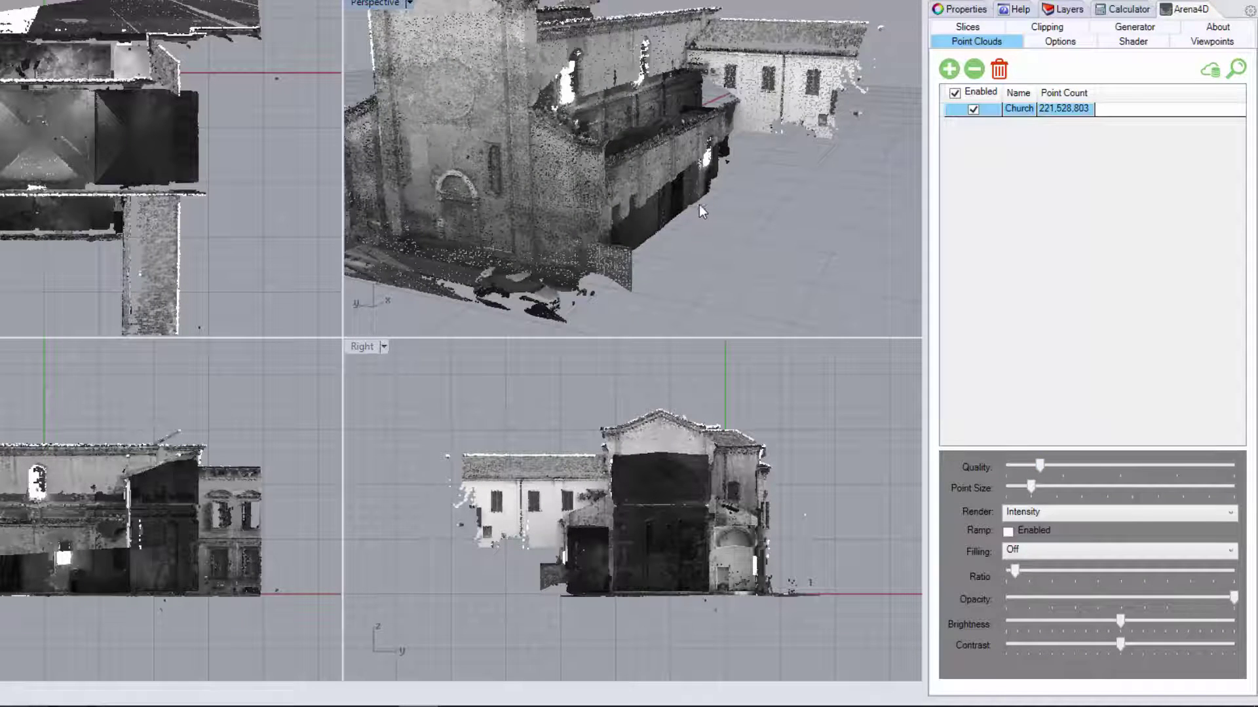
right_drag(699, 206, 780, 212)
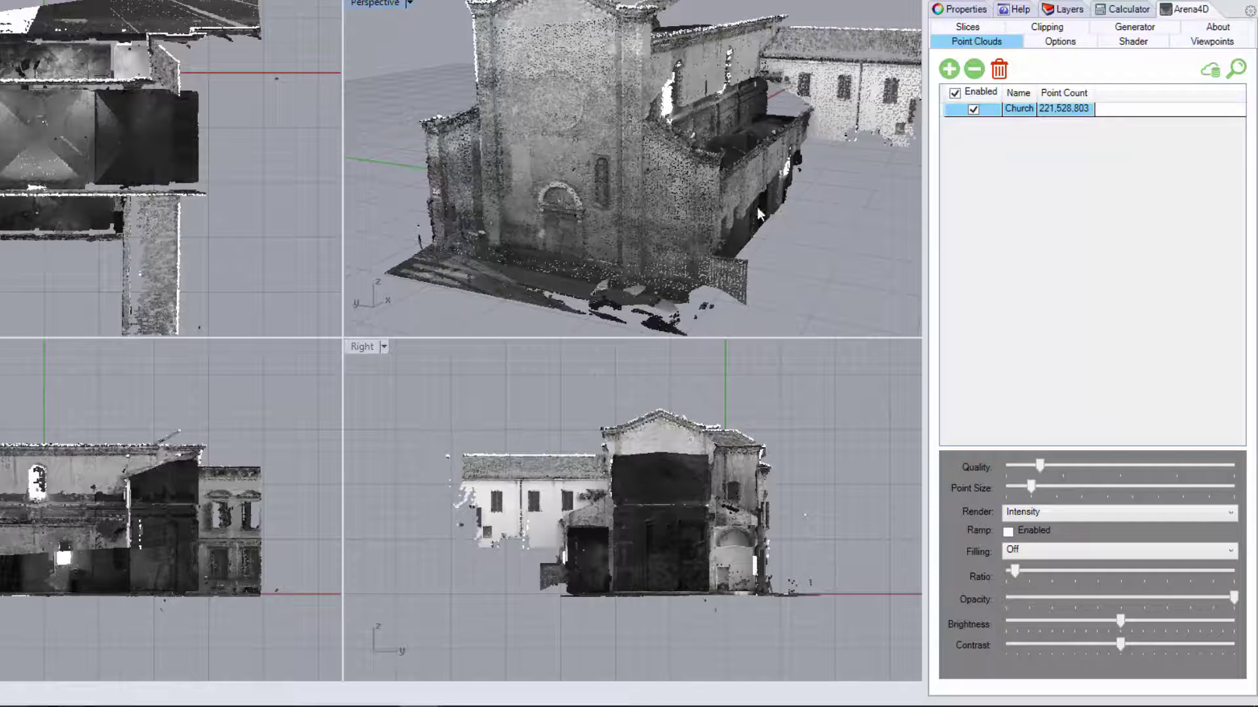
right_drag(757, 207, 1011, 411)
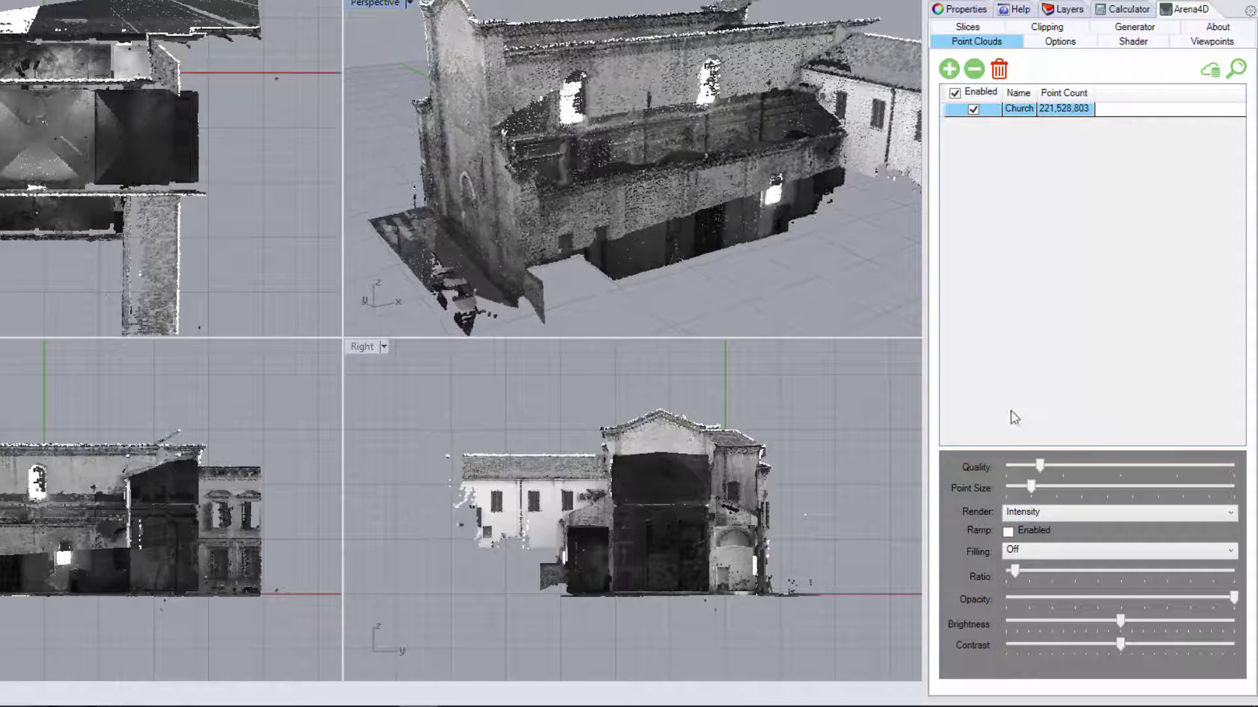
drag(1040, 467, 1226, 467)
- Set the Church cloud to Quality 100 and Point Size 1, framing the upper wall
scroll(738, 215, up, 3)
scroll(738, 214, up, 2)
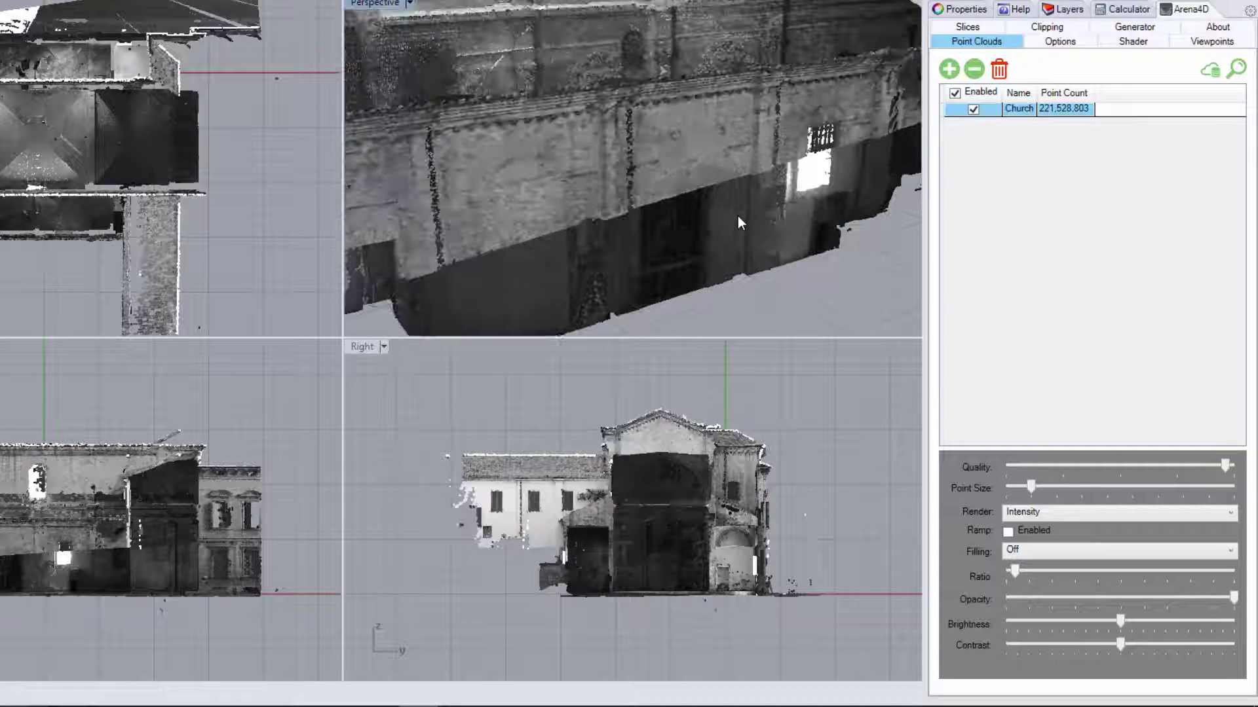
scroll(706, 182, up, 1)
mouse_move(695, 149)
shift+right_down()
mouse_move(703, 194)
mouse_move(863, 278)
shift+right_up()
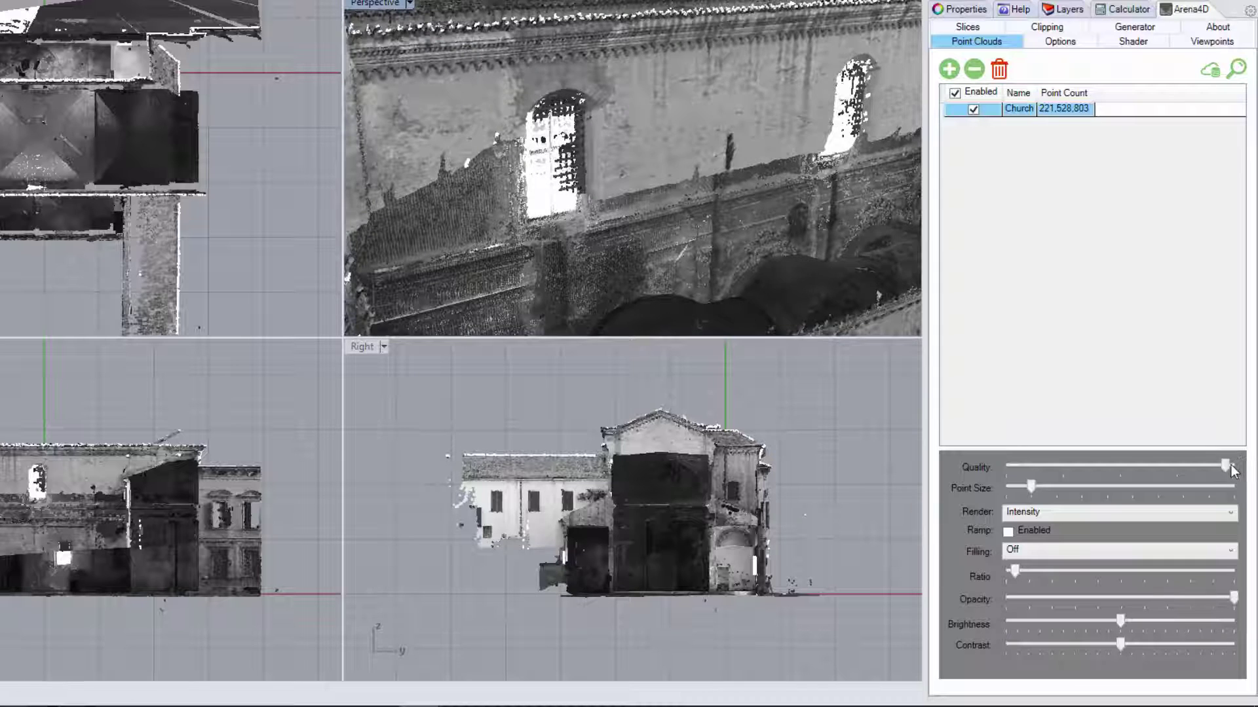
mouse_move(1226, 466)
mouse_down()
mouse_move(997, 461)
mouse_move(1240, 471)
mouse_up()
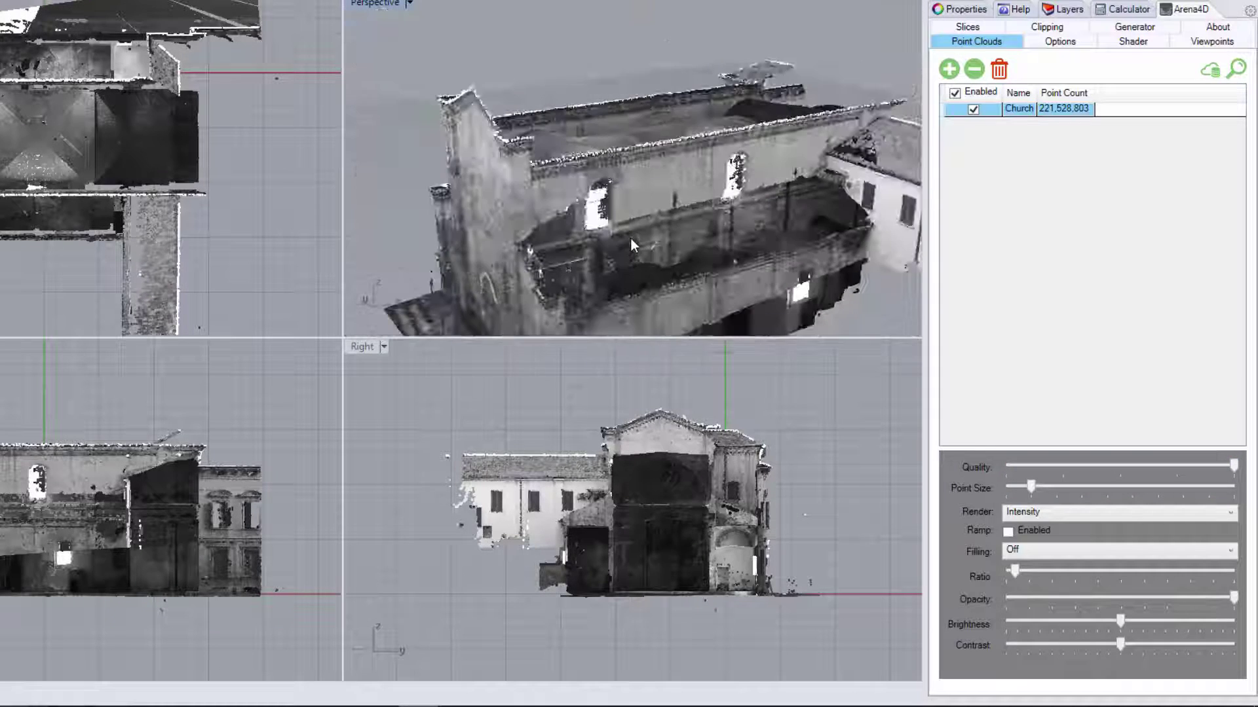
drag(1032, 504, 964, 489)
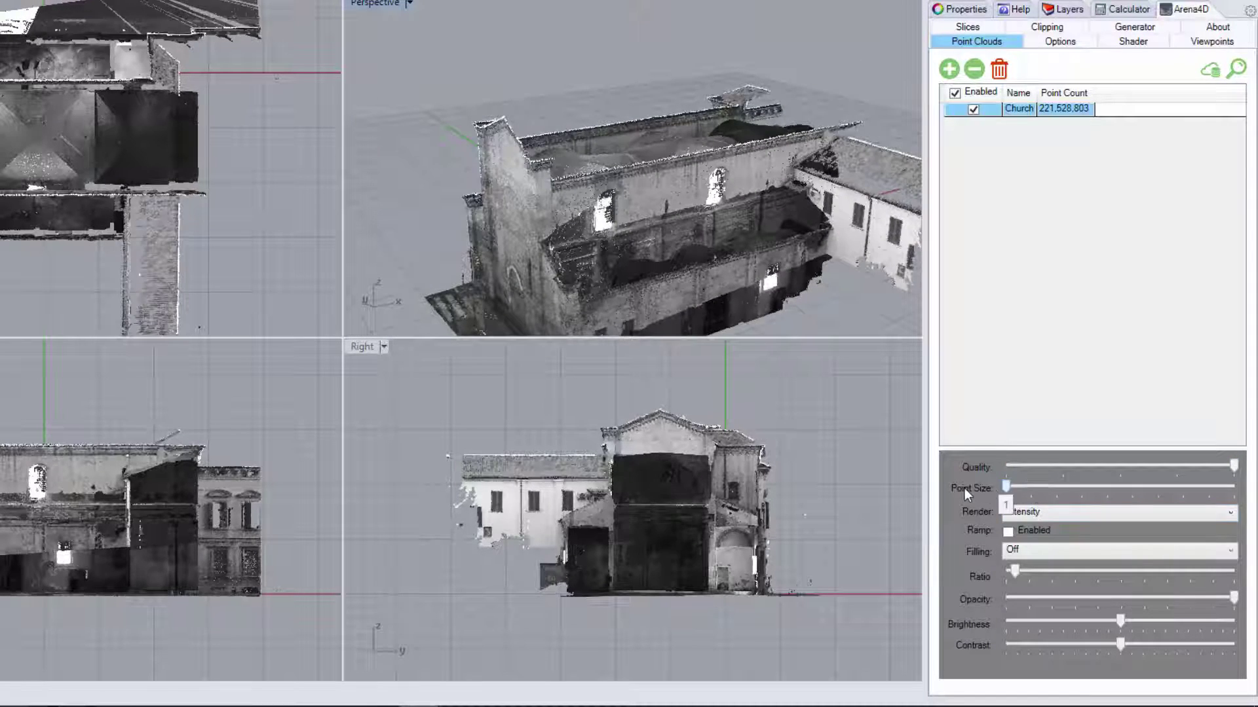
- Zoom close into the alley beside the wall and enlarge the point size
scroll(616, 257, up, 5)
scroll(616, 258, up, 3)
scroll(609, 261, up, 3)
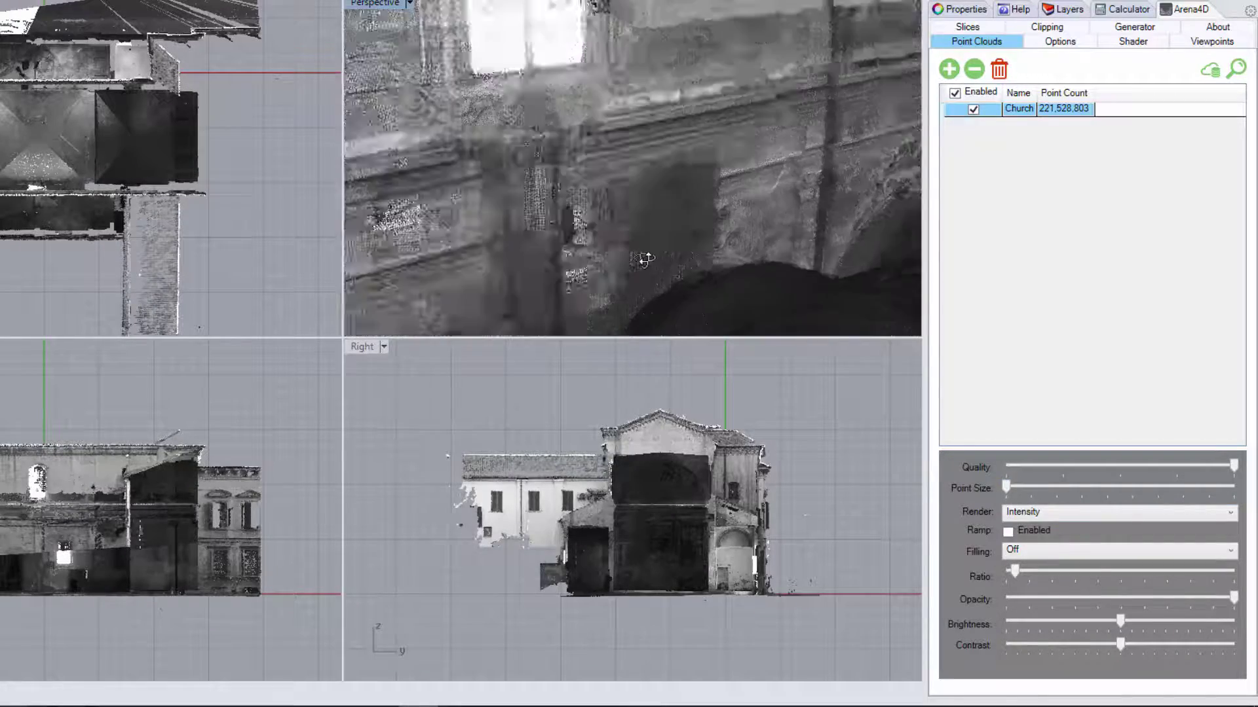
scroll(643, 260, up, 3)
scroll(623, 236, up, 3)
right_drag(622, 236, 609, 222)
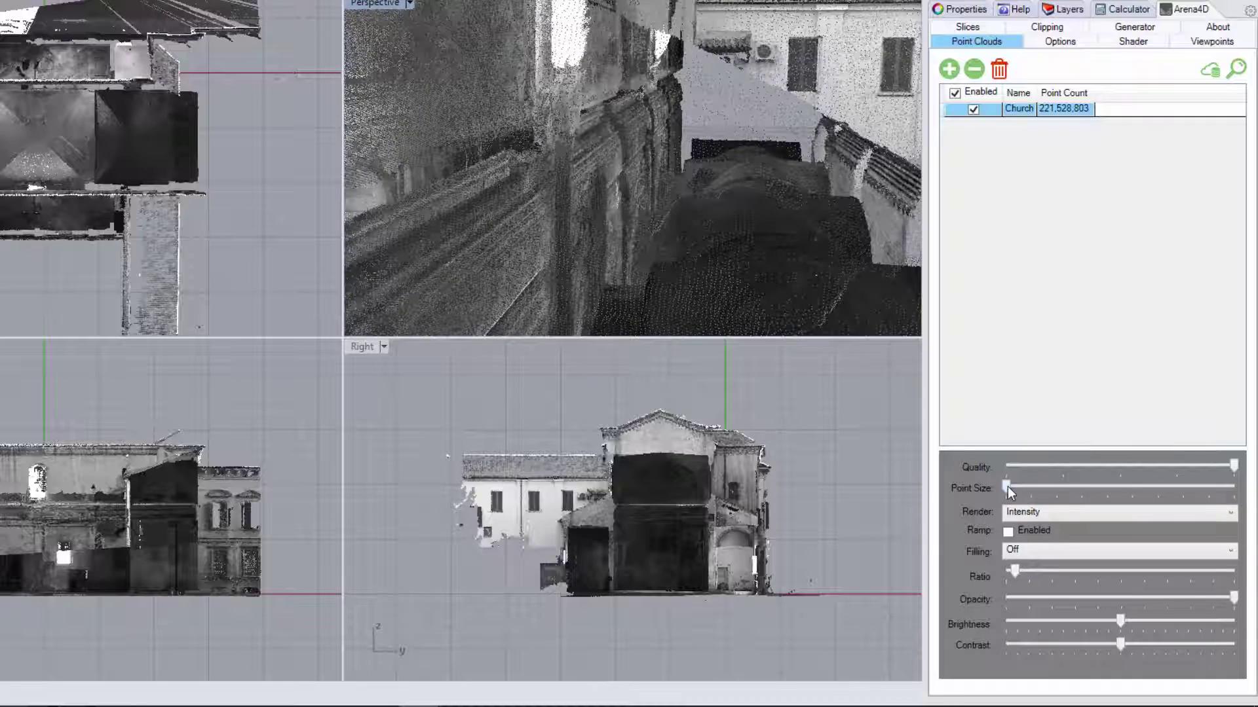
drag(1007, 487, 1081, 493)
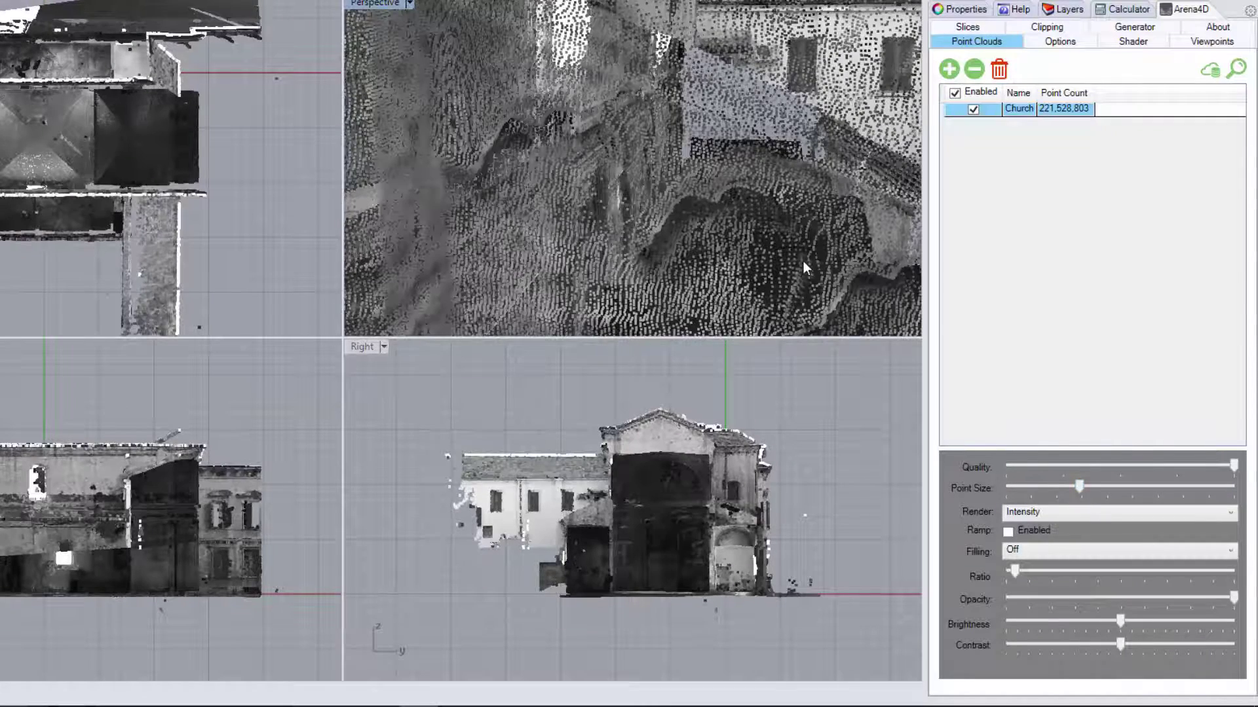
- Orbit out to an elevated whole-church view and reduce the point size to a small setting
right_drag(790, 252, 677, 237)
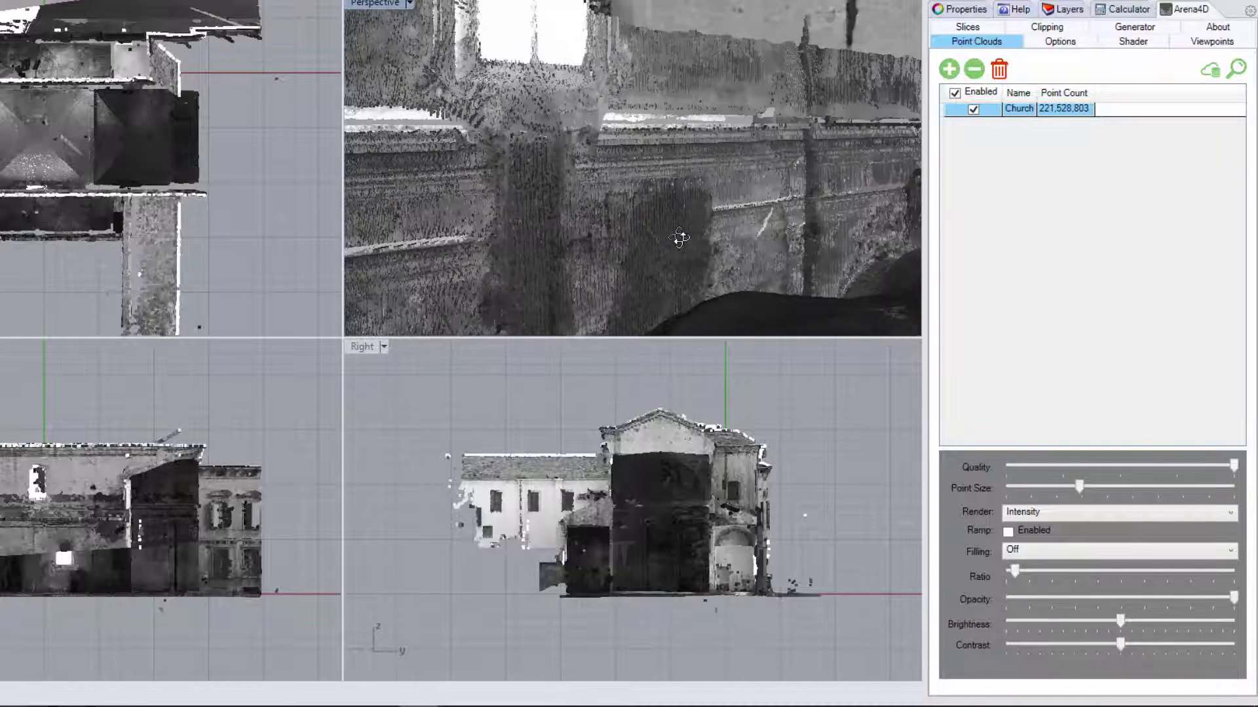
scroll(677, 238, down, 5)
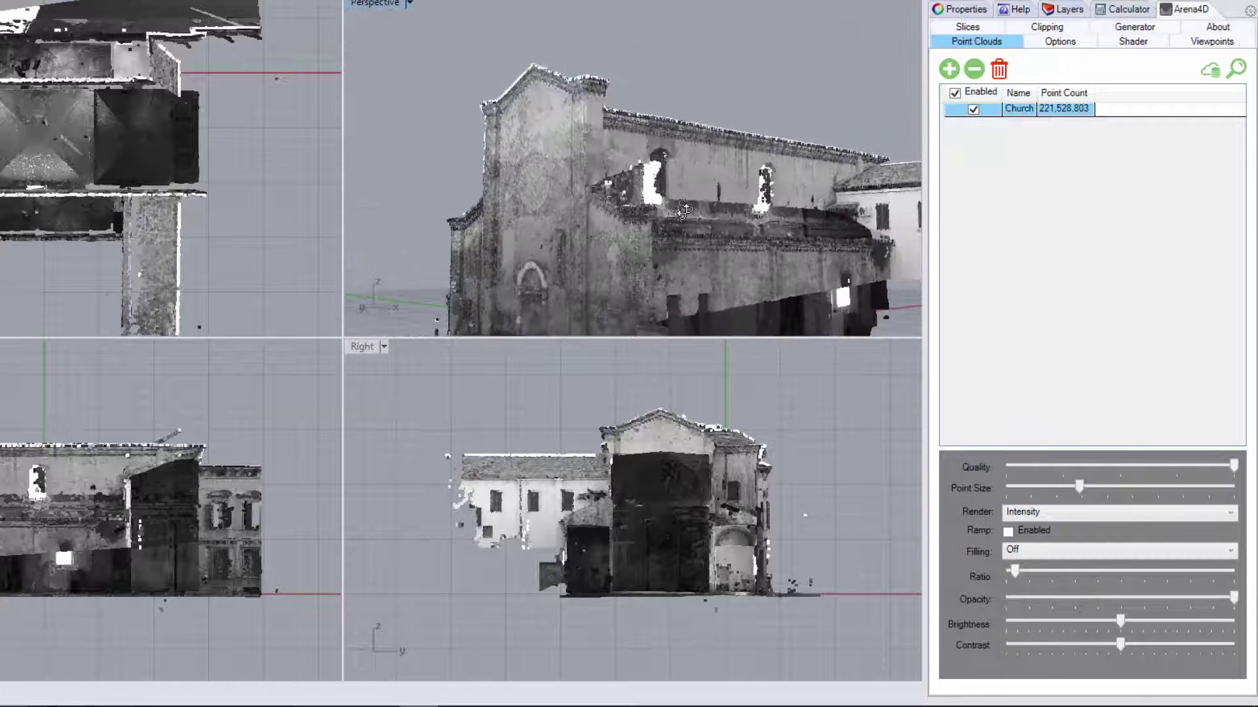
right_drag(682, 242, 695, 294)
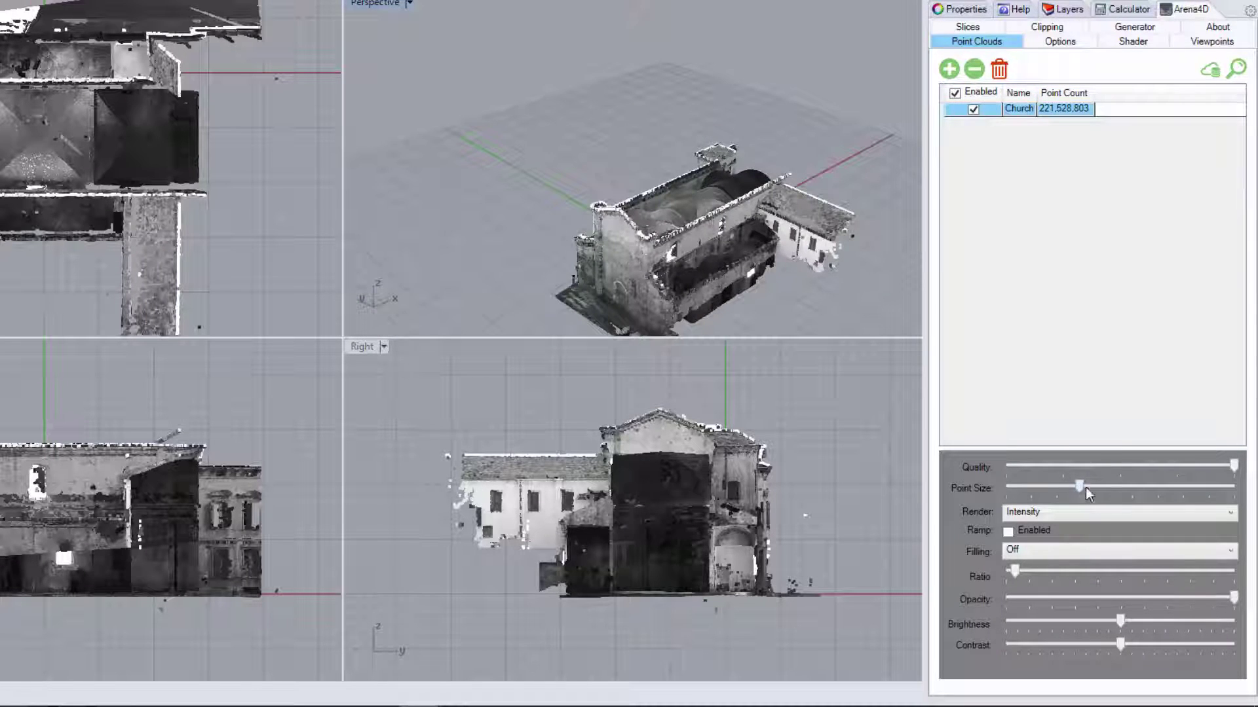
mouse_move(1086, 488)
mouse_down()
mouse_move(1175, 487)
mouse_move(1039, 491)
mouse_up()
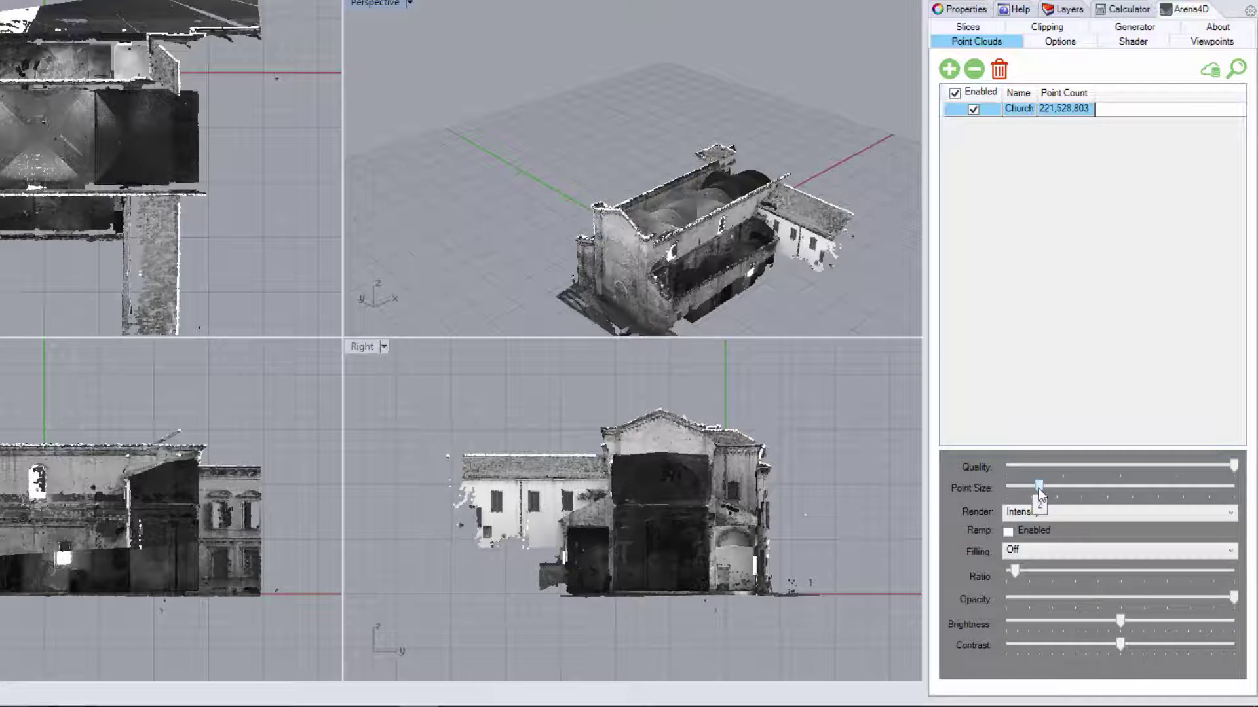
middle_drag(741, 260, 683, 192)
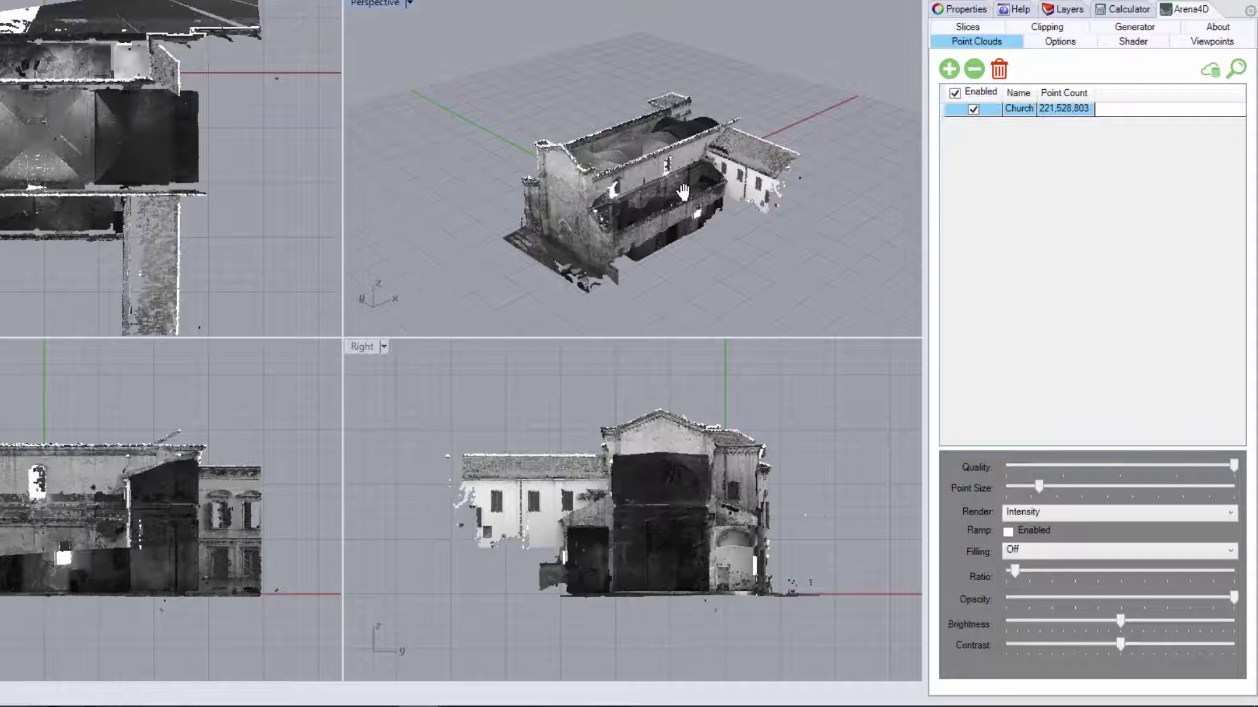
- Render the Church cloud in Colour briefly, then return it to Intensity shading
click(1032, 512)
click(1023, 544)
mouse_move(733, 261)
right_down()
mouse_move(639, 266)
mouse_move(809, 259)
mouse_move(726, 276)
right_up()
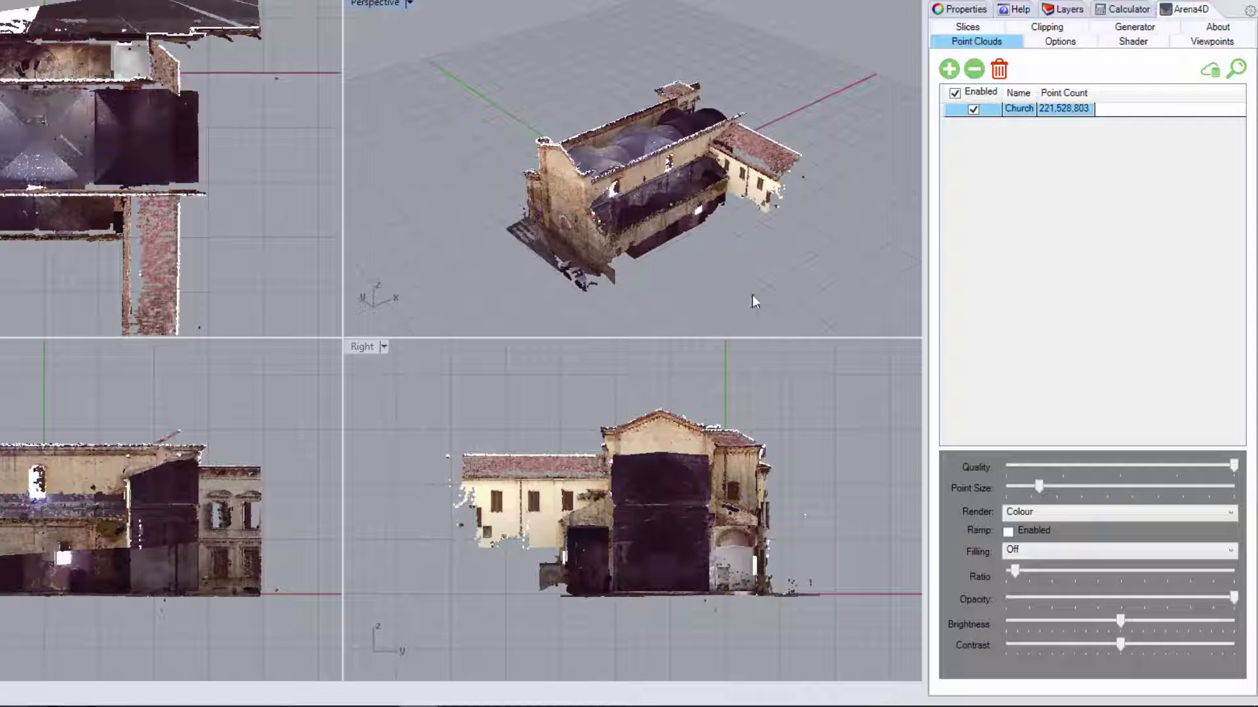
click(1056, 515)
right_drag(743, 264, 916, 404)
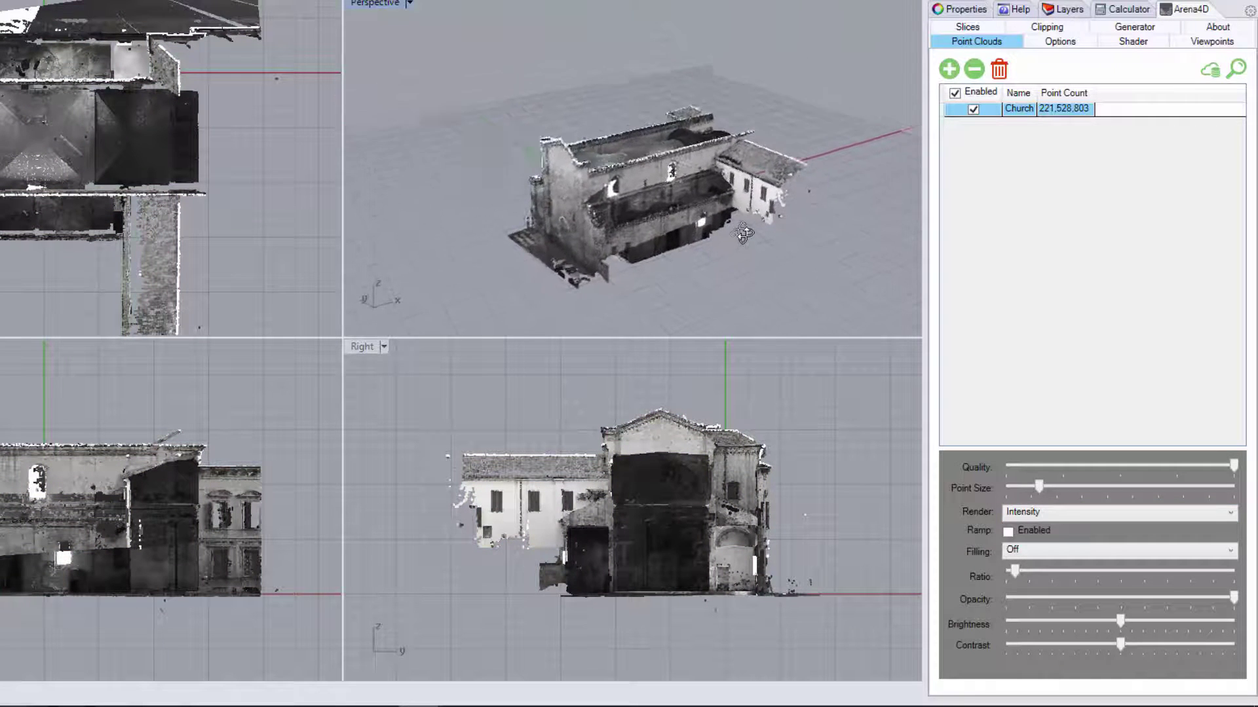
- Enable the red-green-blue intensity Ramp, inspect the church close up, then disable the Ramp
click(1010, 536)
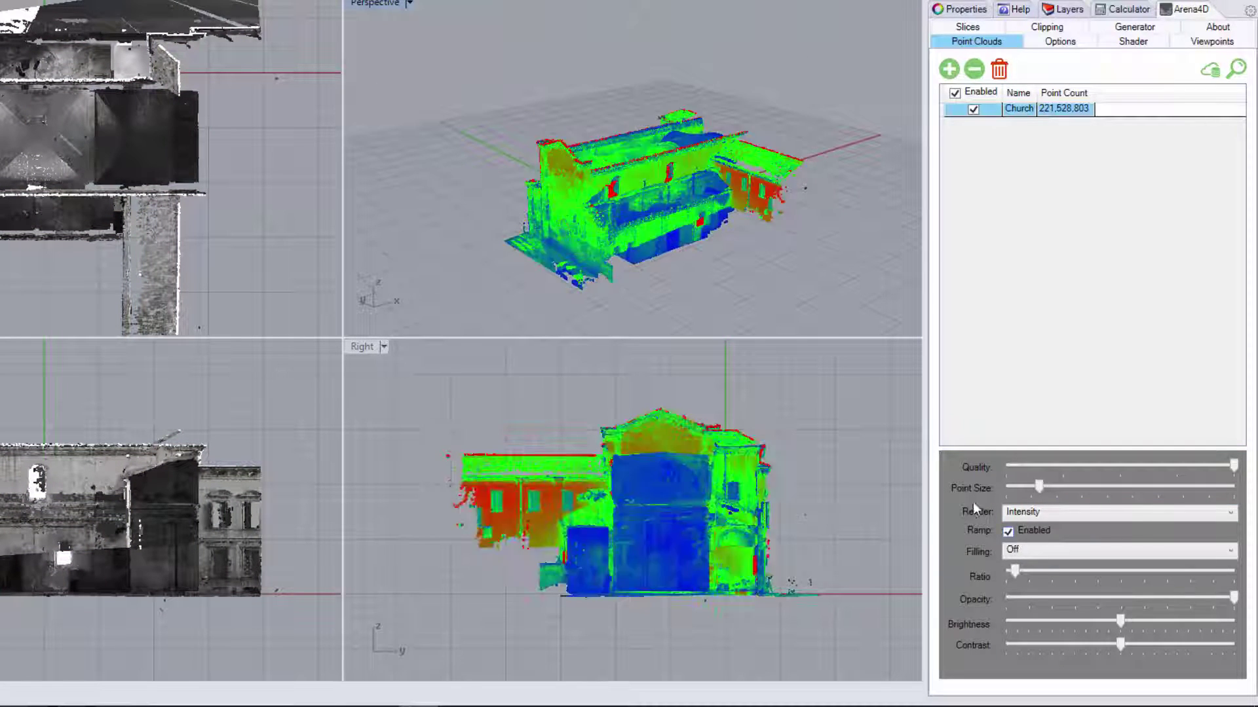
scroll(715, 252, up, 3)
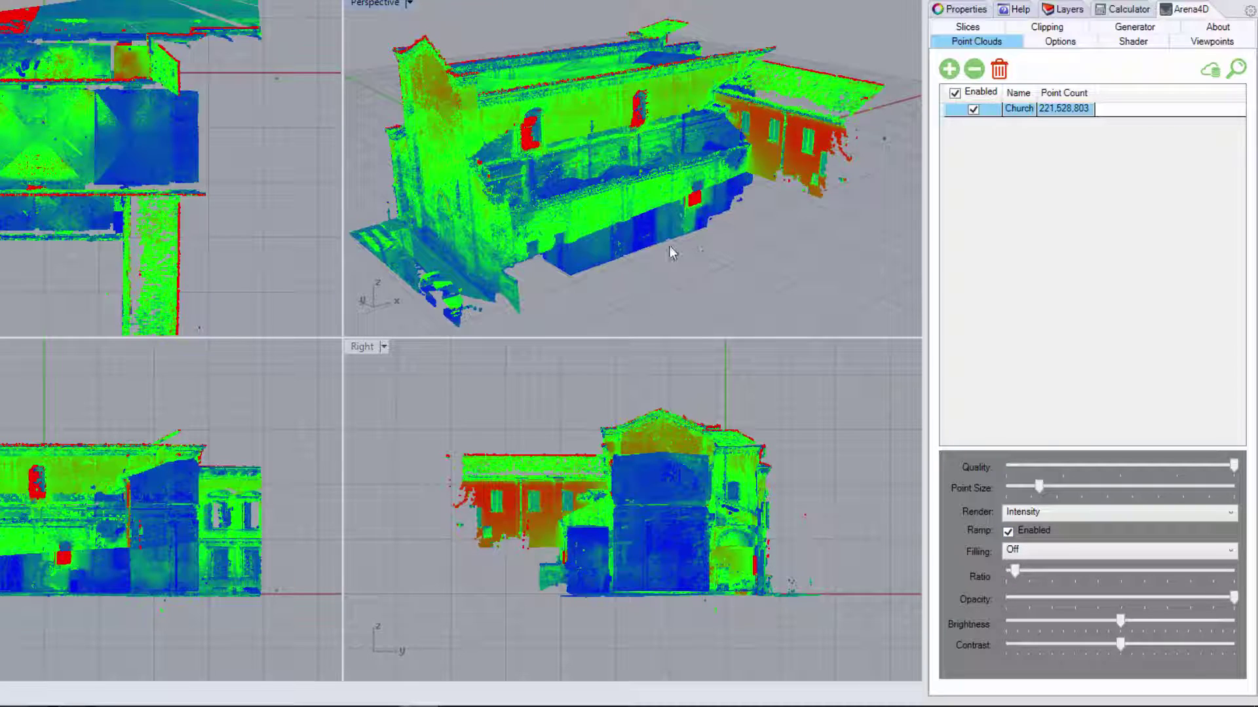
mouse_move(670, 246)
right_down()
mouse_move(708, 259)
mouse_move(689, 255)
mouse_move(841, 247)
mouse_move(660, 256)
mouse_move(895, 273)
mouse_move(717, 233)
right_up()
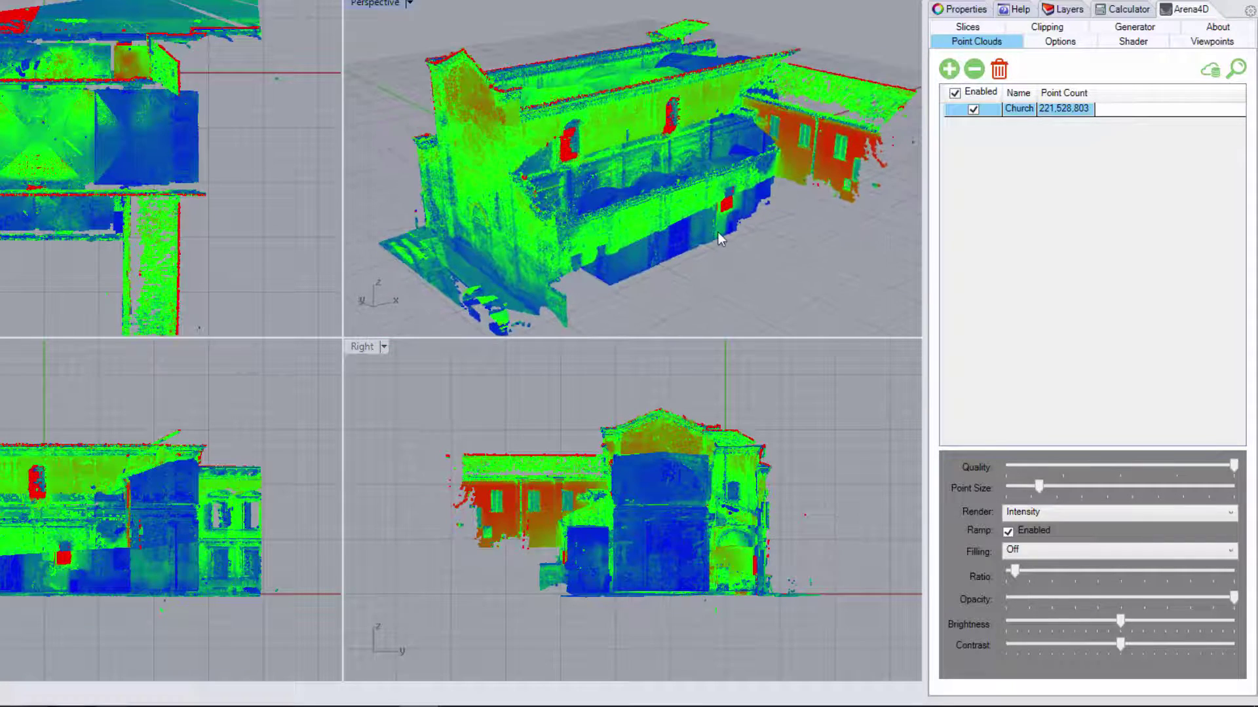
scroll(718, 232, down, 3)
click(1008, 532)
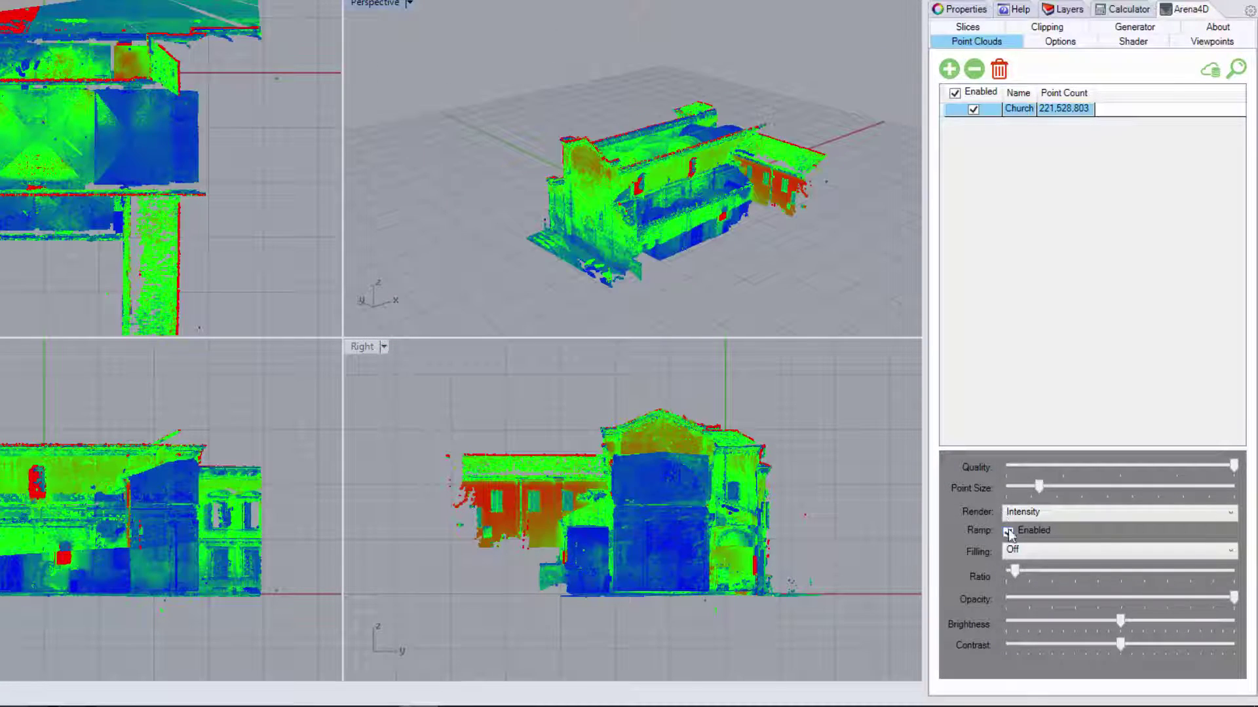
- Set Filling to Smooth and zoom in on a frontal view of the façade
click(1019, 552)
click(1033, 581)
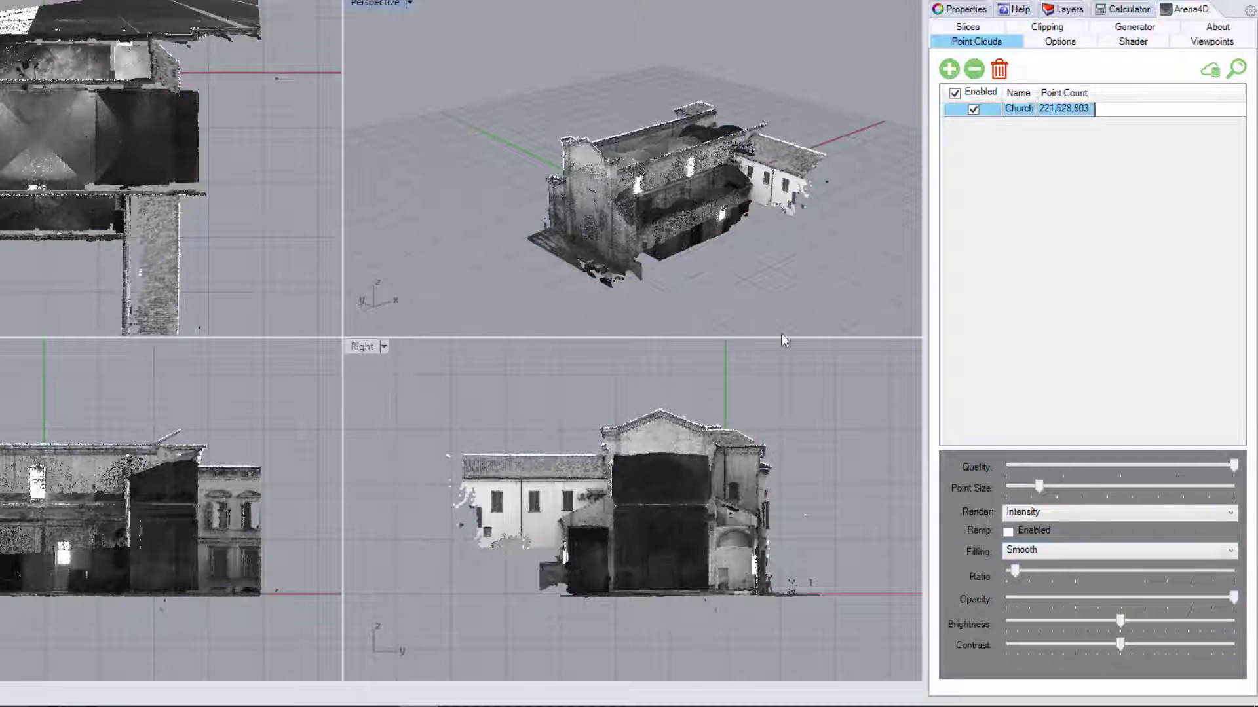
scroll(710, 278, up, 3)
scroll(671, 245, up, 2)
scroll(714, 284, up, 2)
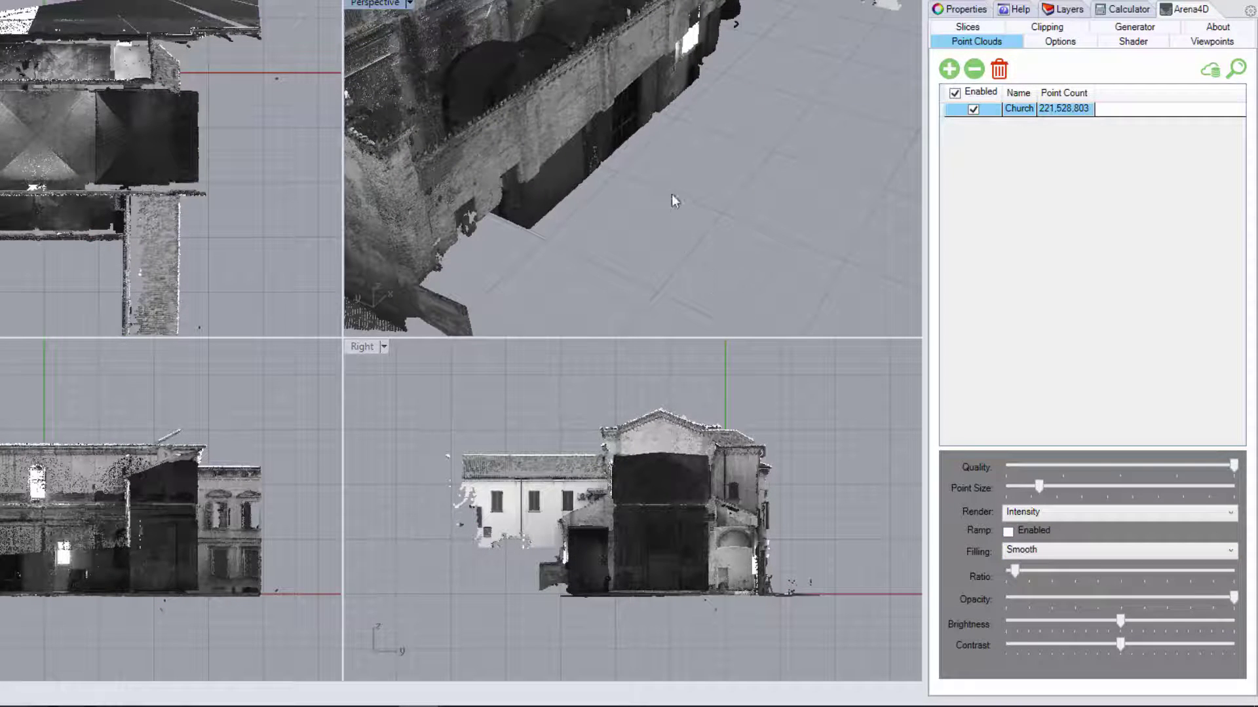
mouse_move(631, 155)
right_down()
mouse_move(720, 208)
mouse_move(695, 196)
right_up()
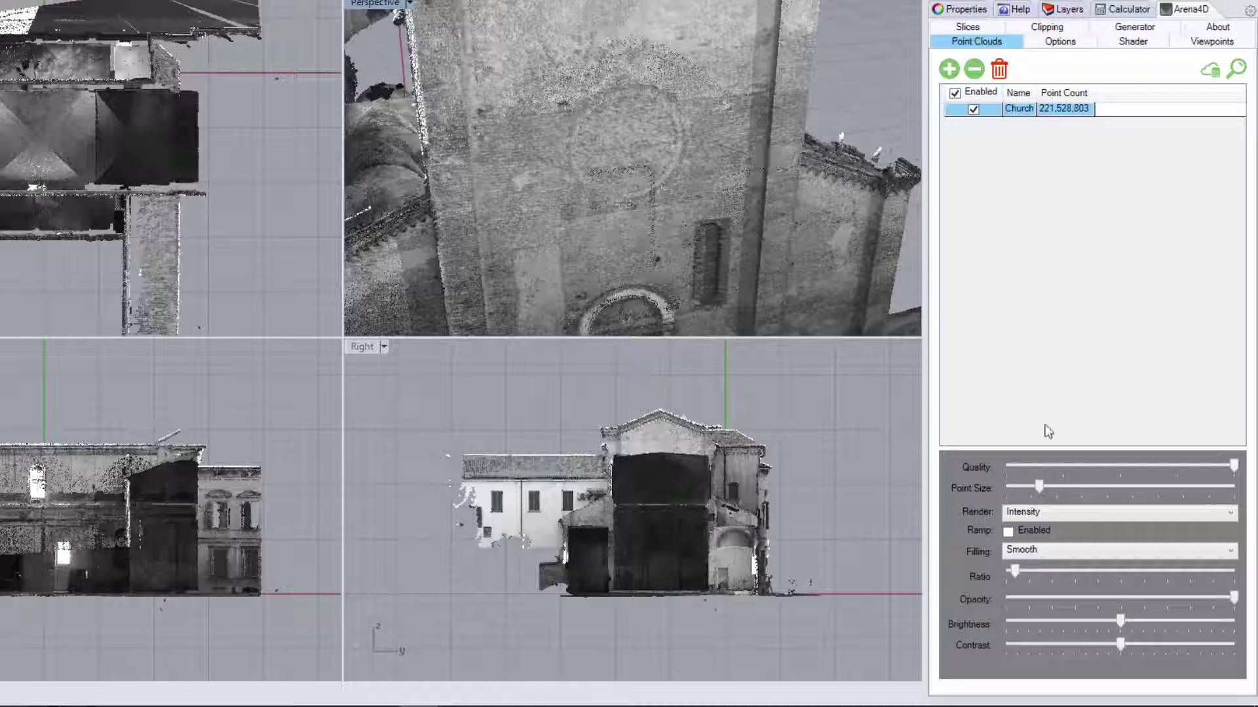
- Try Stipple filling, then set Filling to Off and zoom out to the church's side
click(1029, 551)
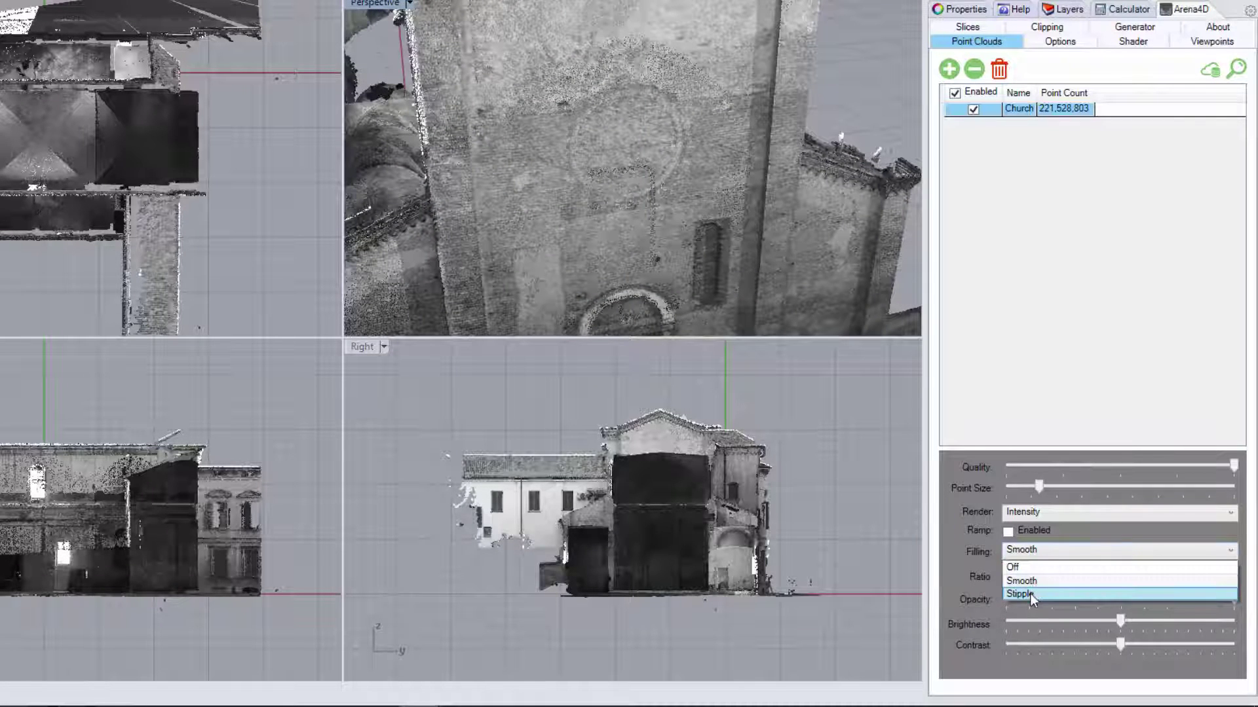
click(1030, 594)
click(1025, 553)
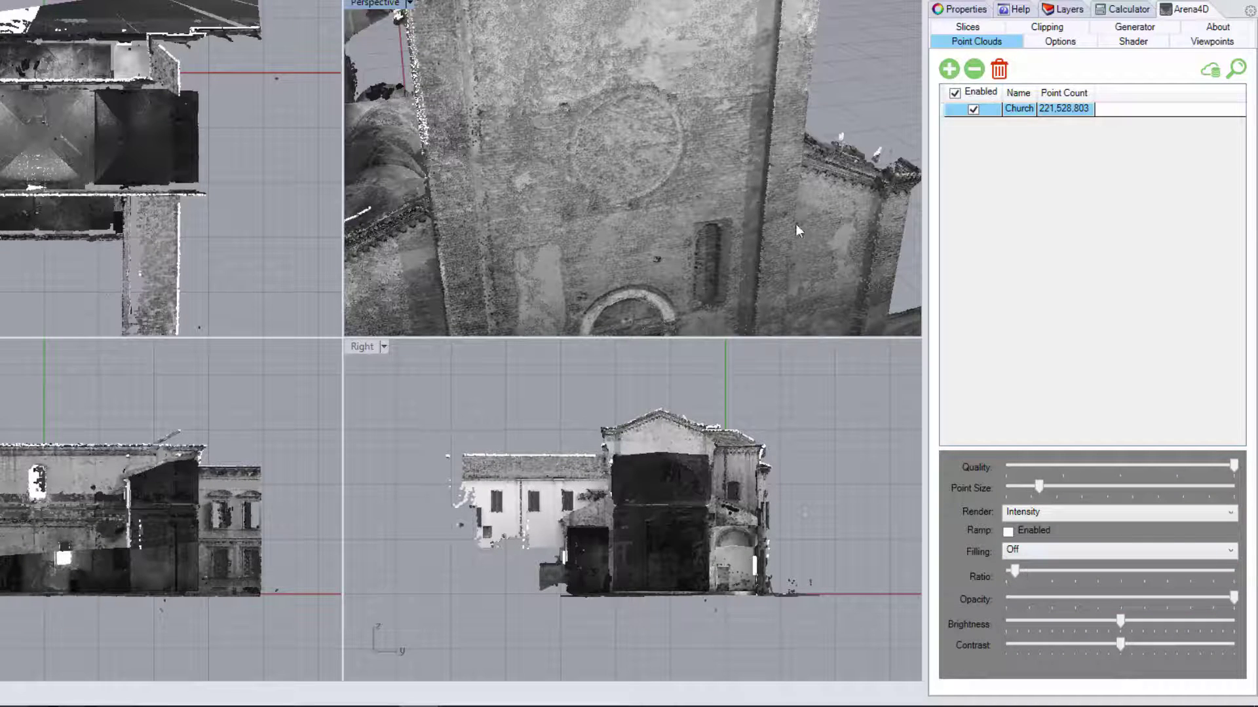
right_drag(795, 224, 604, 195)
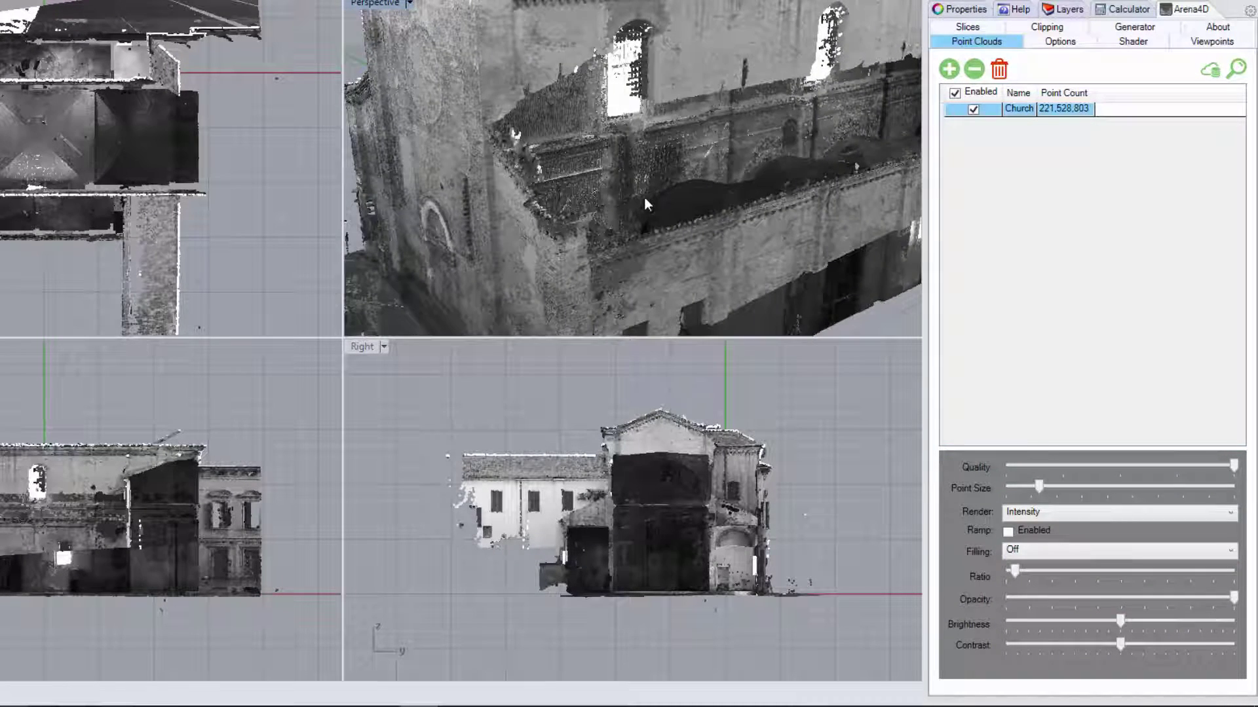
scroll(644, 198, down, 5)
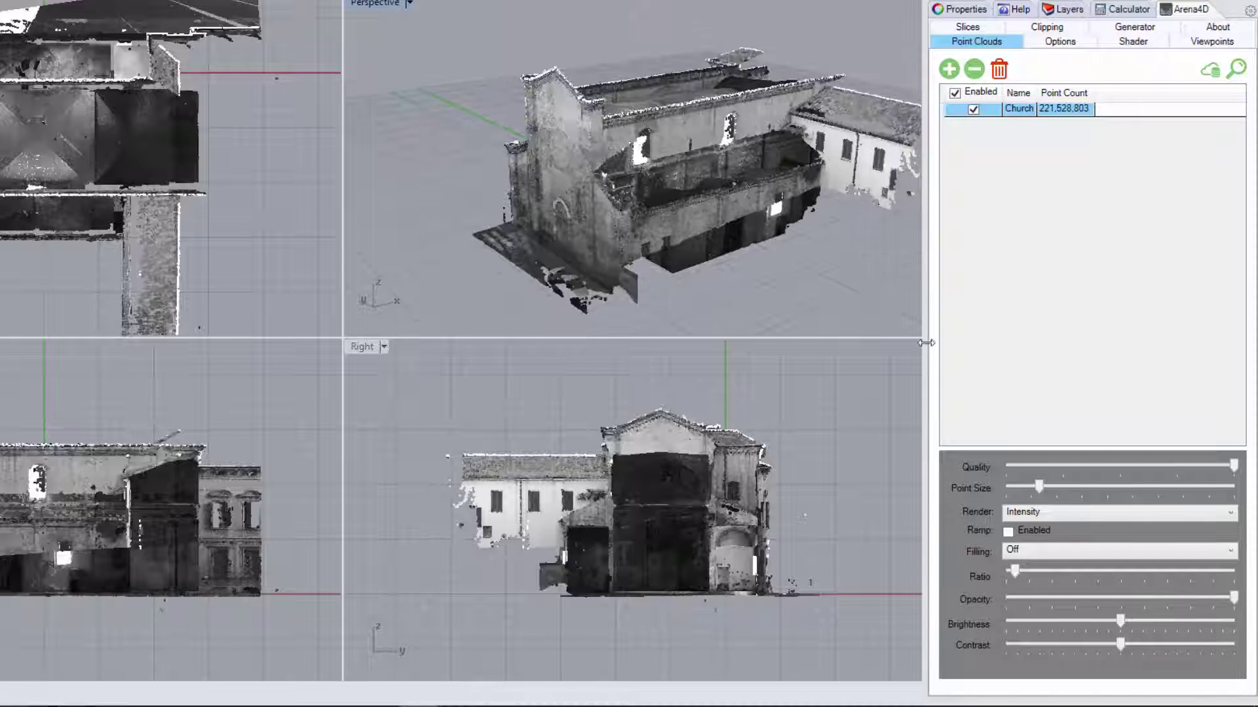
- Set Filling to Smooth, raise the fill Ratio to 63, then drop it to the minimum
click(1034, 551)
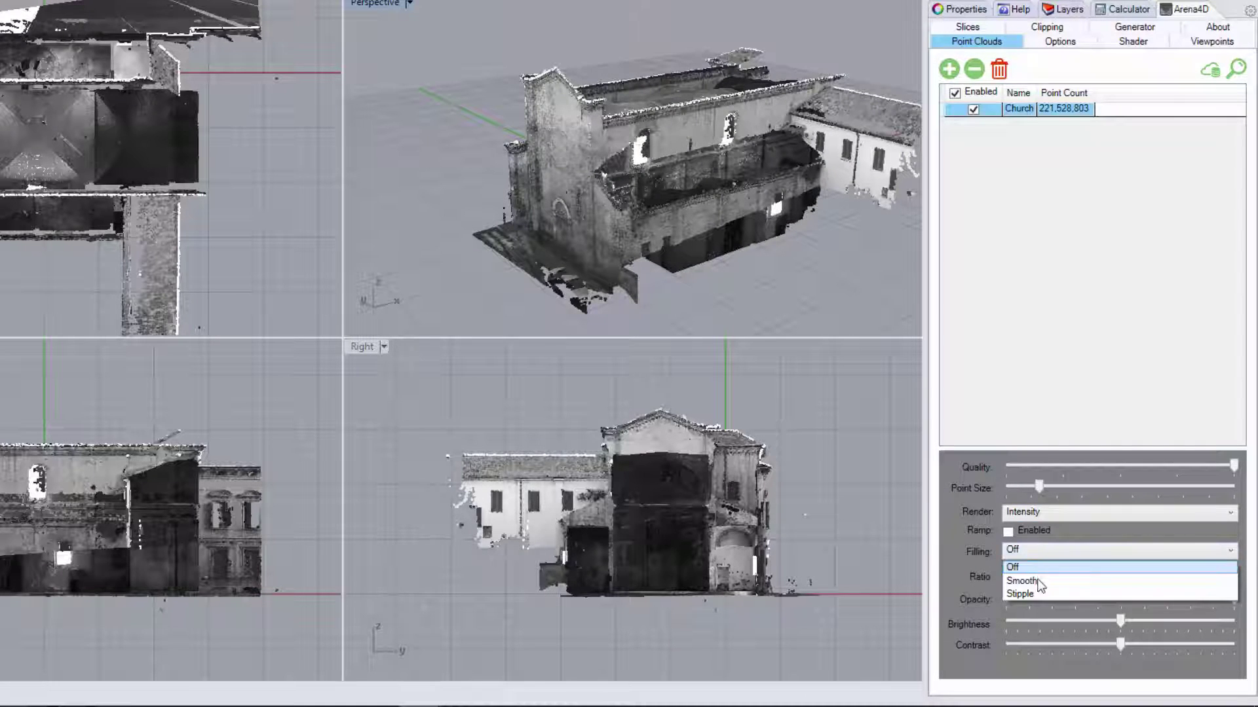
click(1025, 574)
drag(1016, 574, 1085, 577)
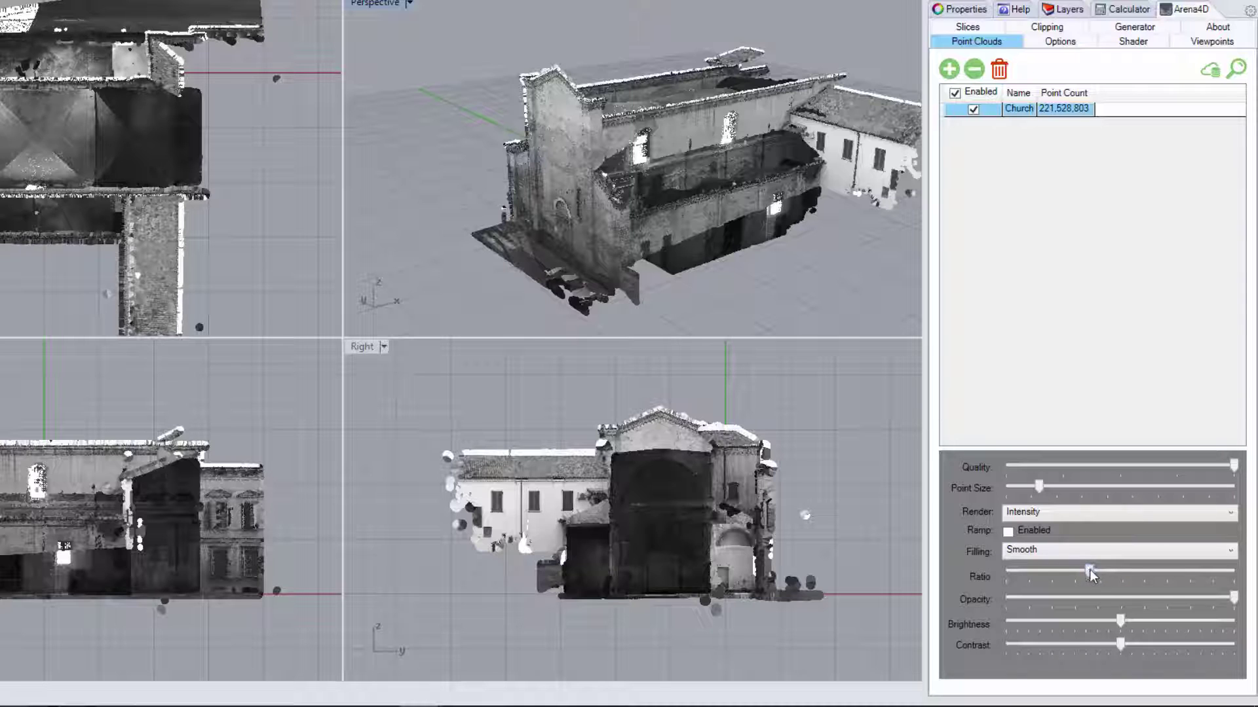
click(1145, 577)
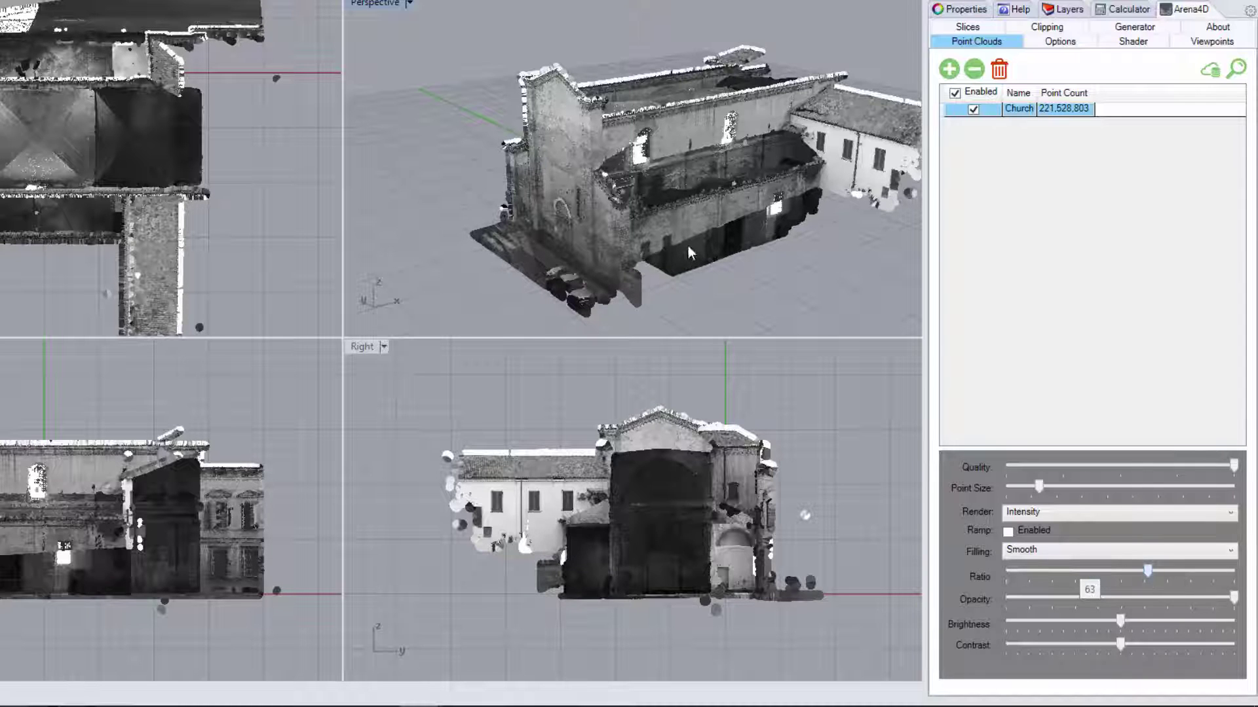
mouse_move(729, 241)
right_down()
mouse_move(765, 243)
mouse_move(751, 256)
right_up()
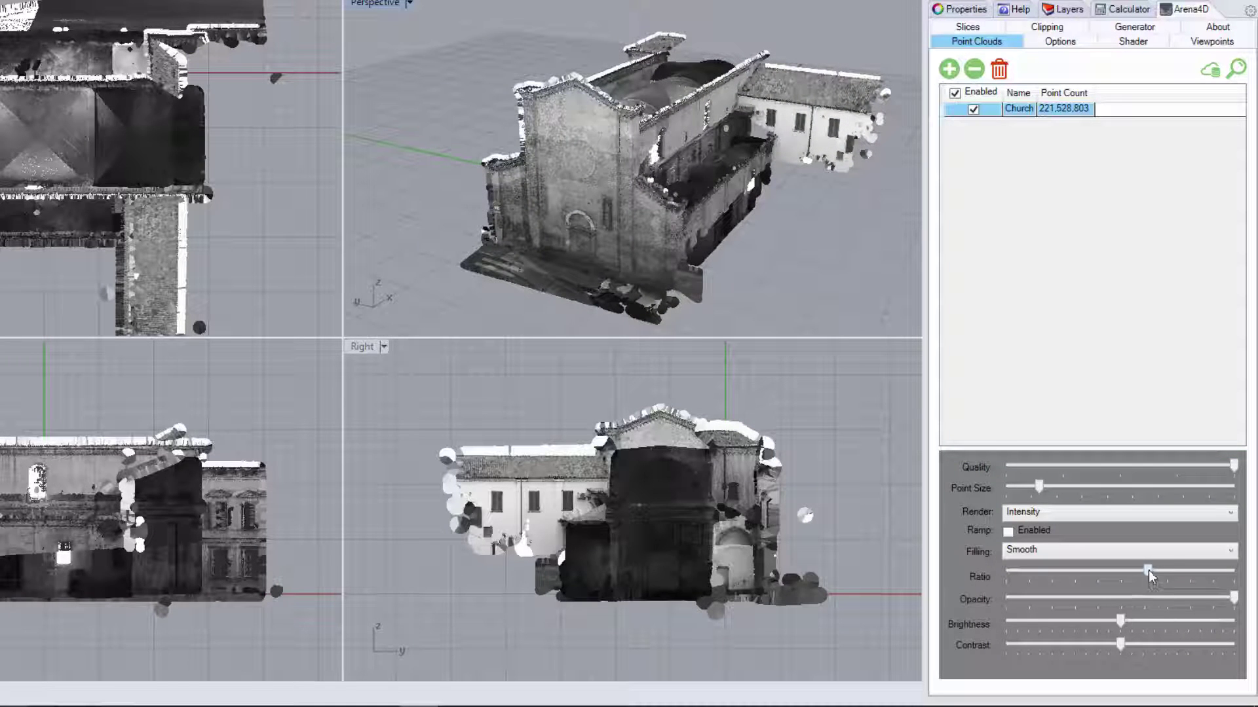
drag(1148, 571, 1007, 572)
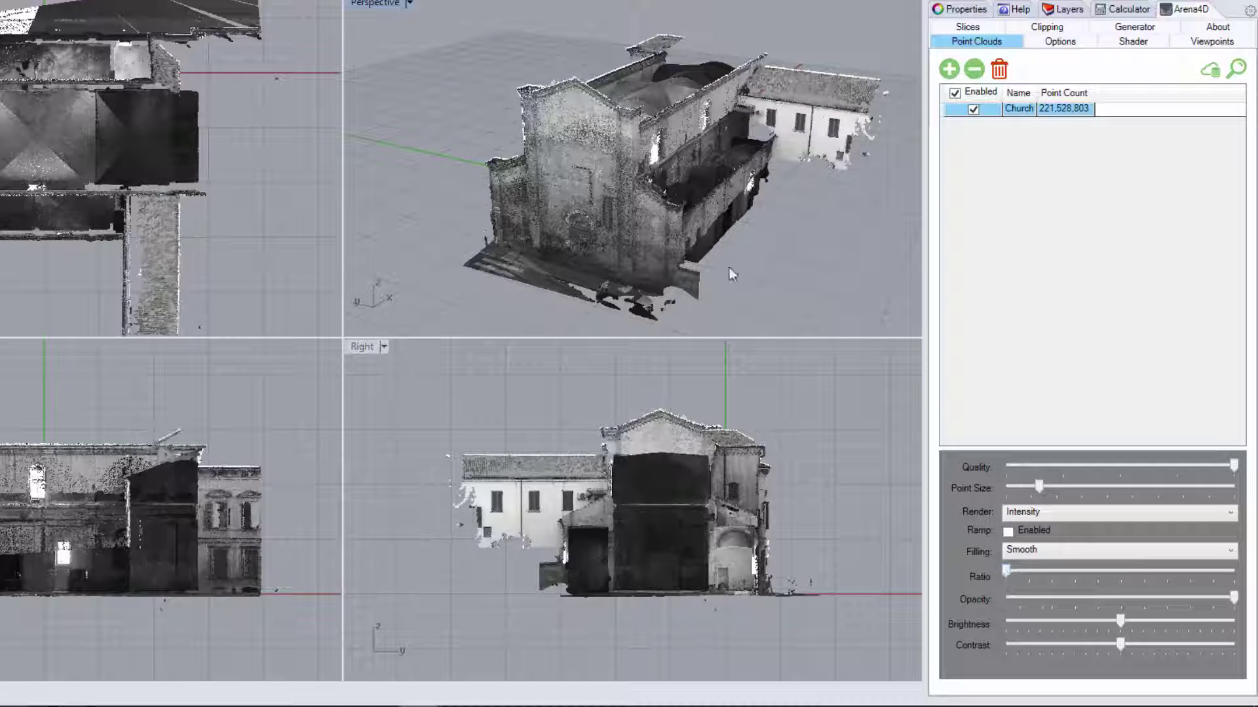
right_drag(729, 268, 686, 226)
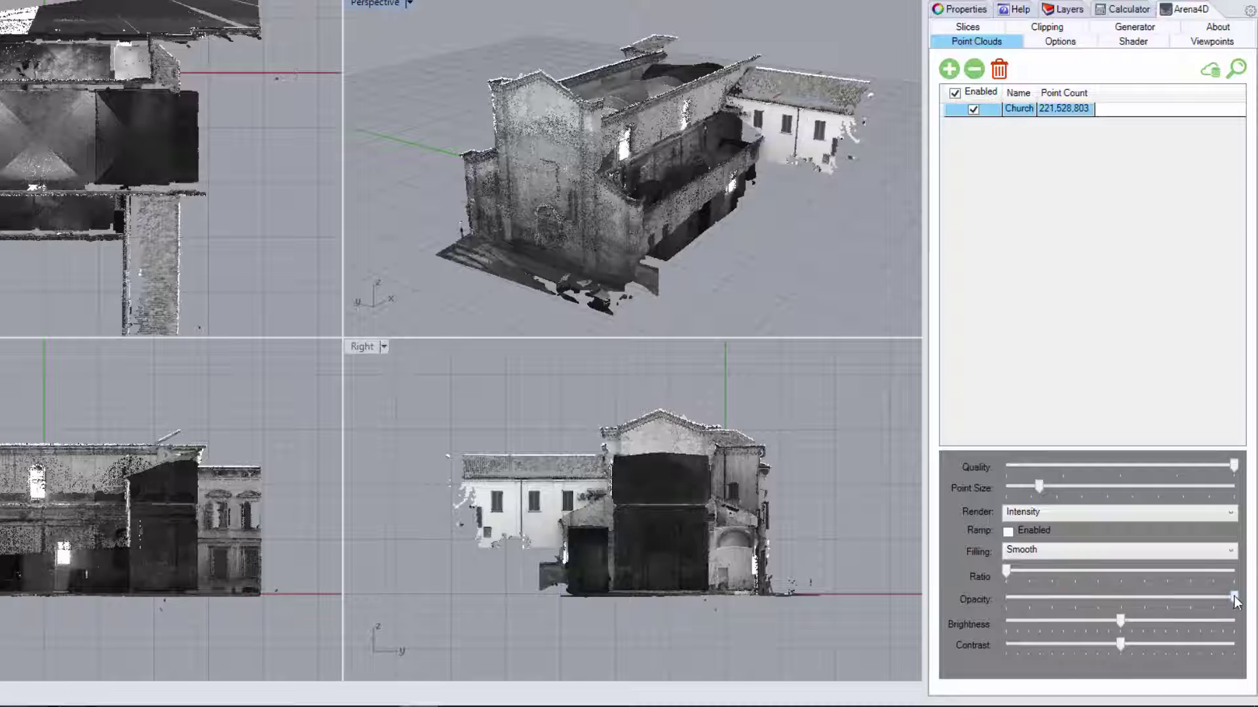
- Set Opacity to minimum, Filling to Off and Render to Colour, then inspect the interior
drag(1234, 600, 1007, 597)
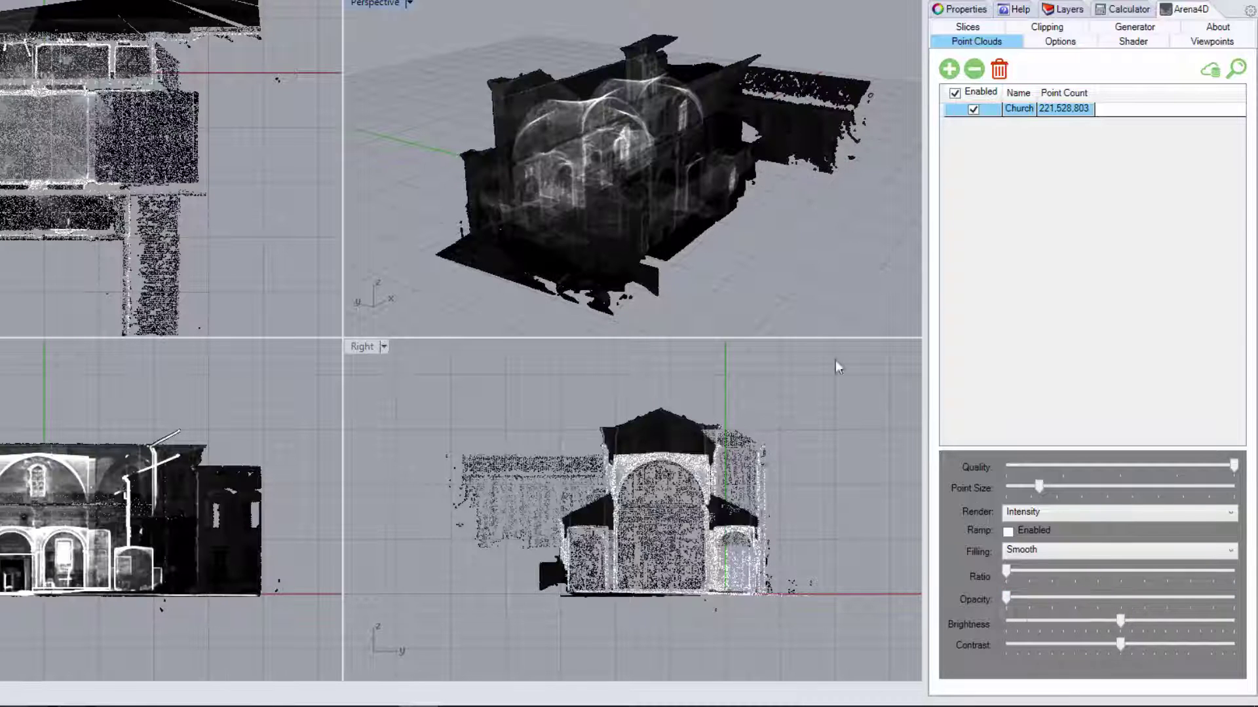
click(1020, 552)
click(1022, 565)
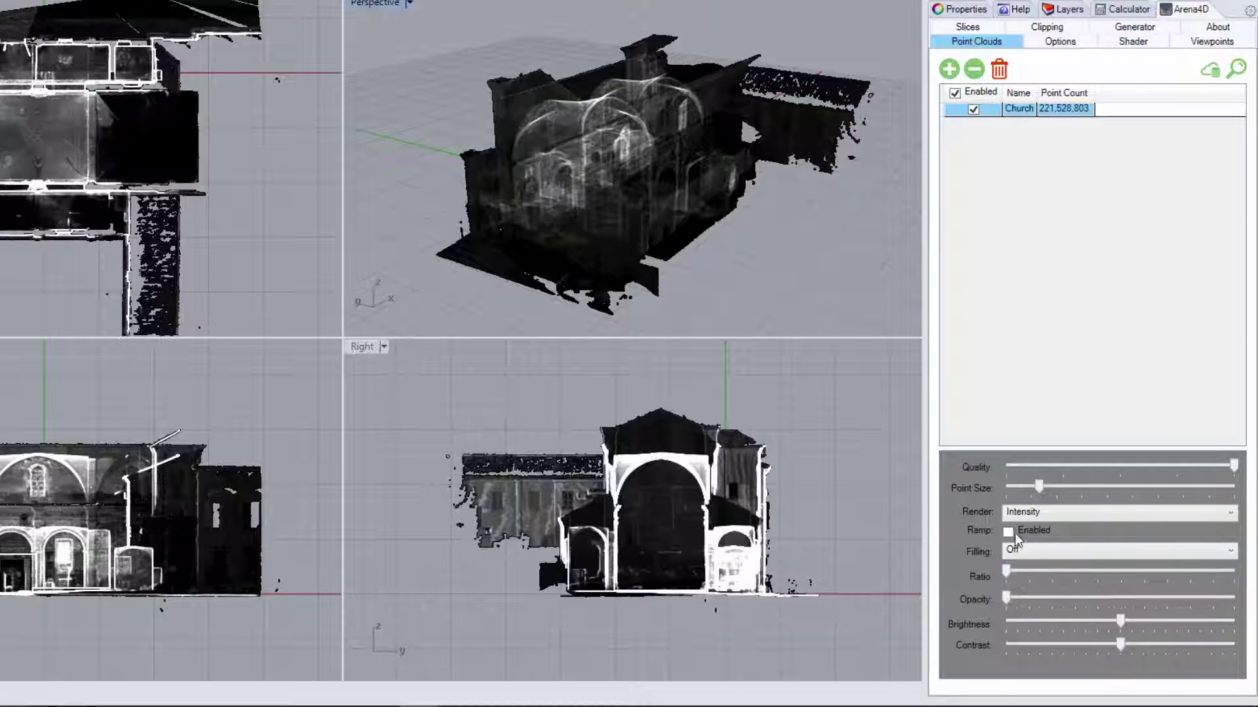
click(1018, 512)
click(1023, 545)
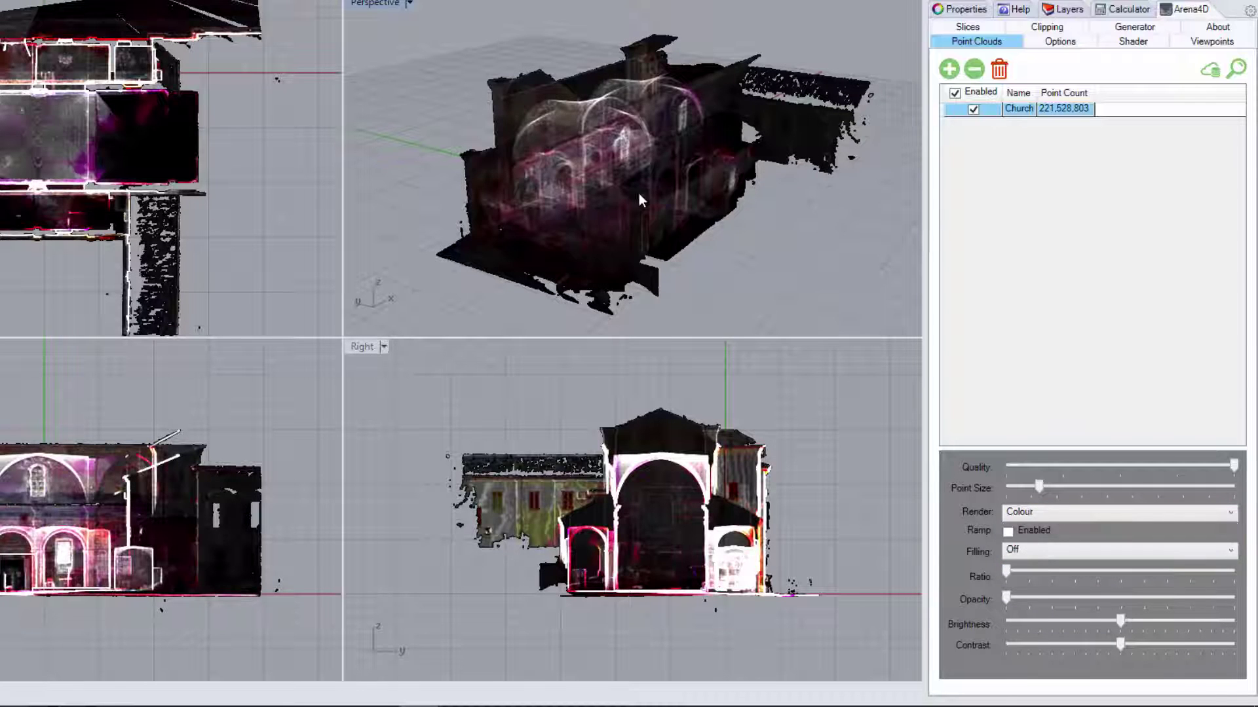
scroll(636, 198, up, 2)
scroll(629, 198, up, 2)
mouse_move(618, 195)
right_down()
mouse_move(639, 190)
mouse_move(595, 172)
right_up()
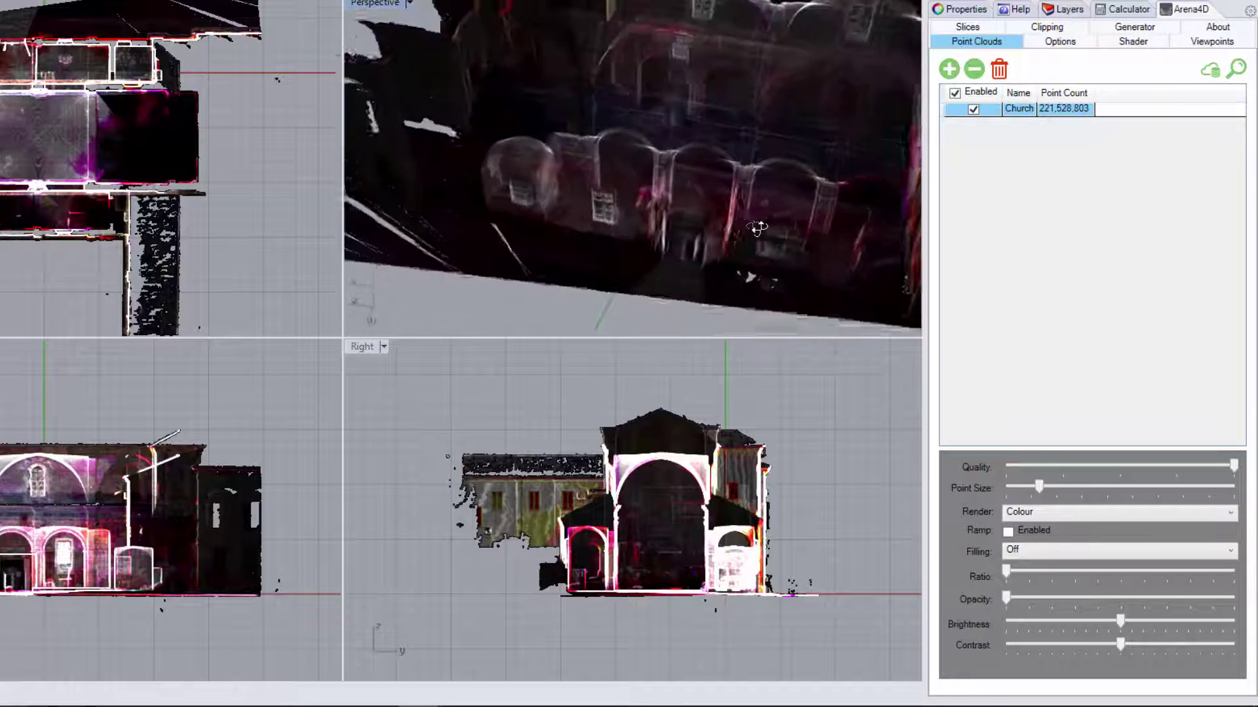
scroll(594, 172, down, 4)
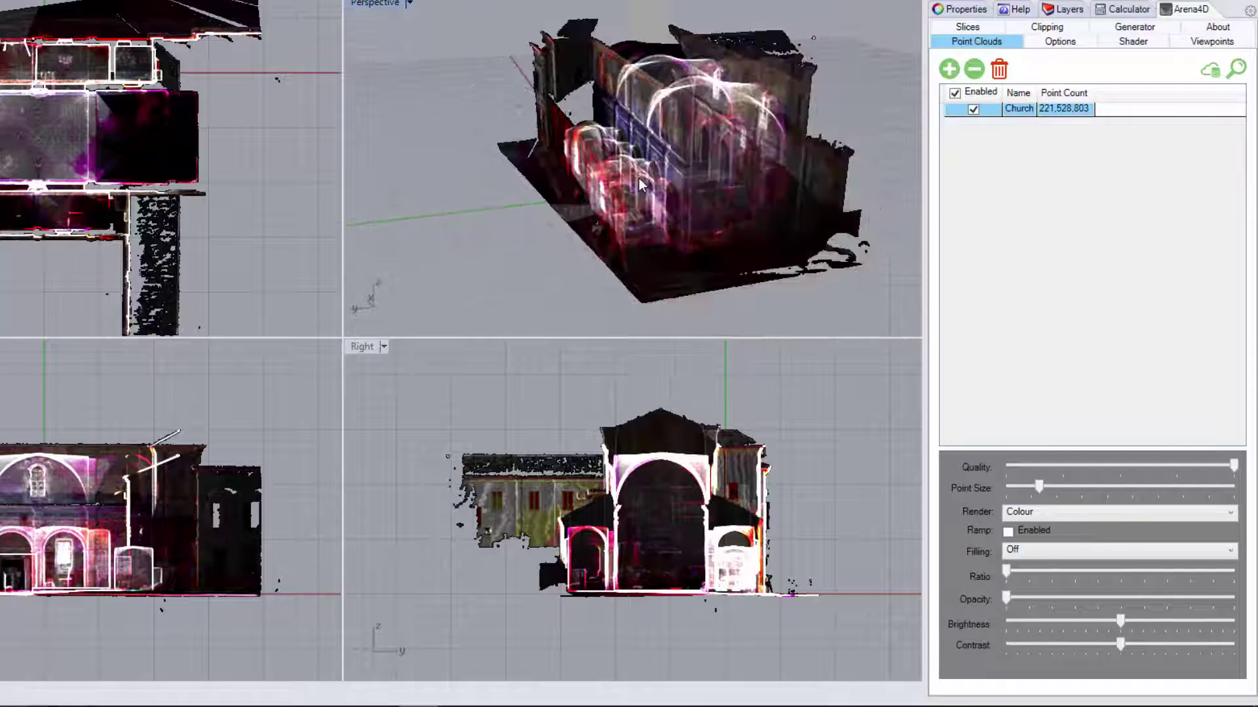
mouse_move(629, 178)
right_down()
mouse_move(668, 181)
mouse_move(668, 199)
mouse_move(651, 197)
right_up()
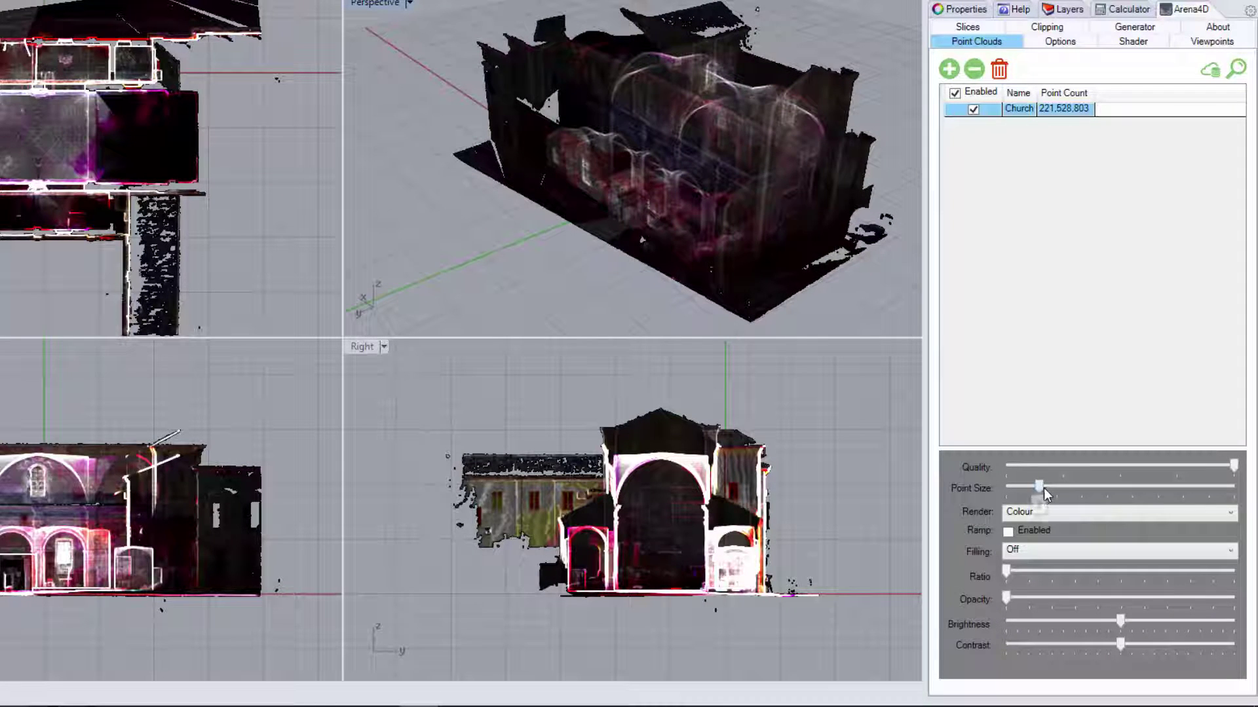
- Enlarge then shrink the point size and view the church's arcade and floor
drag(1055, 487, 1061, 486)
mouse_move(786, 232)
right_down()
mouse_move(807, 201)
mouse_move(781, 208)
right_up()
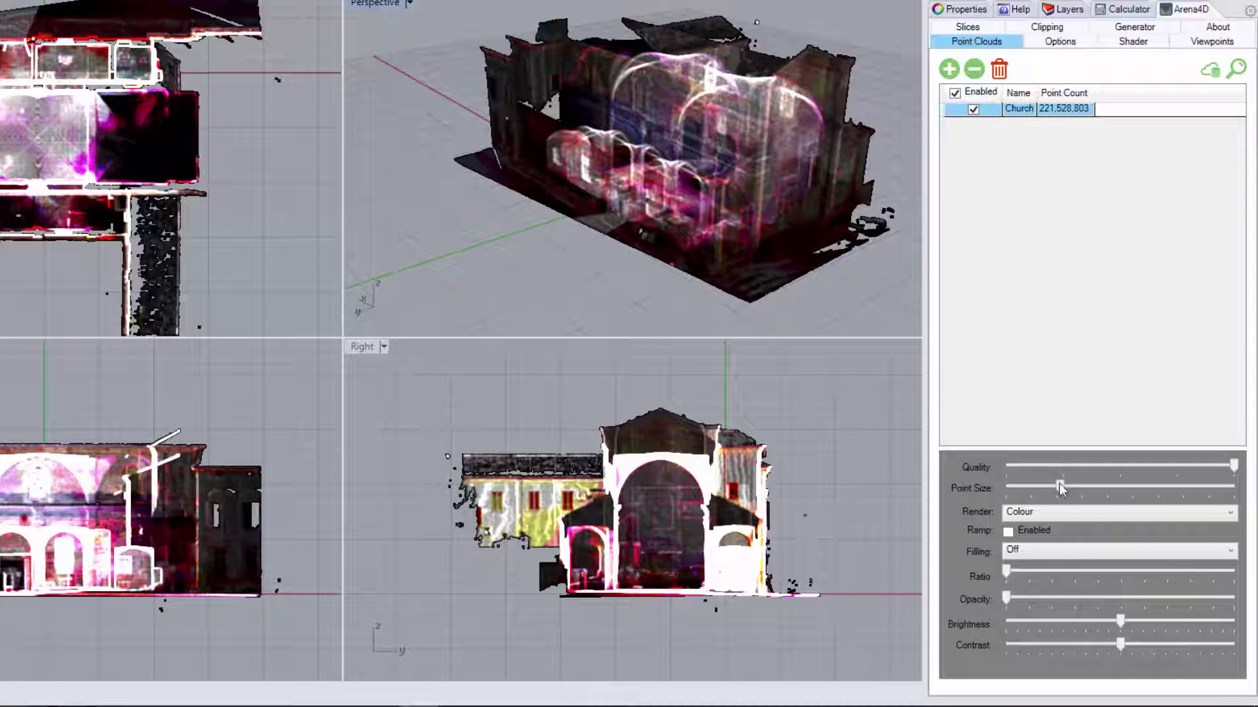
drag(1061, 489, 1043, 486)
scroll(683, 181, up, 5)
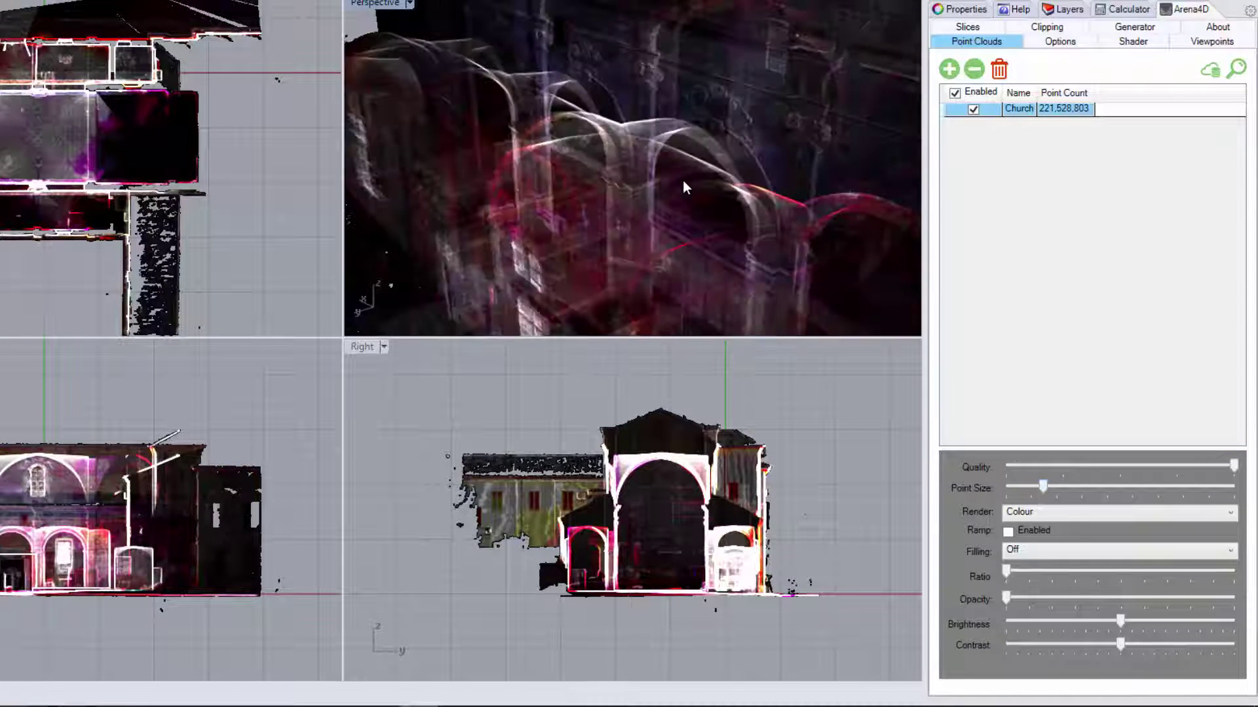
mouse_move(646, 225)
right_down()
mouse_move(674, 179)
mouse_move(758, 187)
mouse_move(681, 196)
right_up()
- Switch Render to Intensity with the Ramp on, restore full Opacity, then disable the Ramp
click(1012, 512)
click(1029, 532)
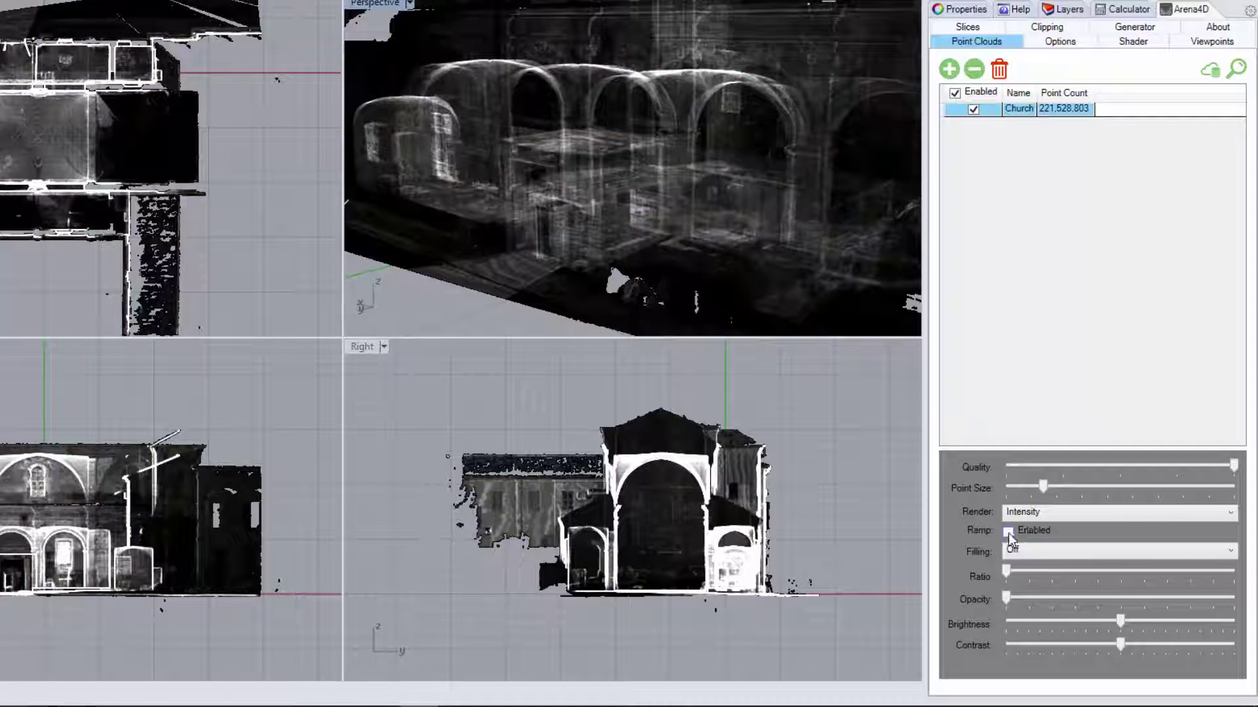
click(1008, 532)
mouse_move(748, 246)
right_down()
mouse_move(657, 256)
mouse_move(758, 238)
mouse_move(637, 241)
mouse_move(783, 251)
mouse_move(618, 205)
mouse_move(628, 196)
right_up()
scroll(655, 216, down, 5)
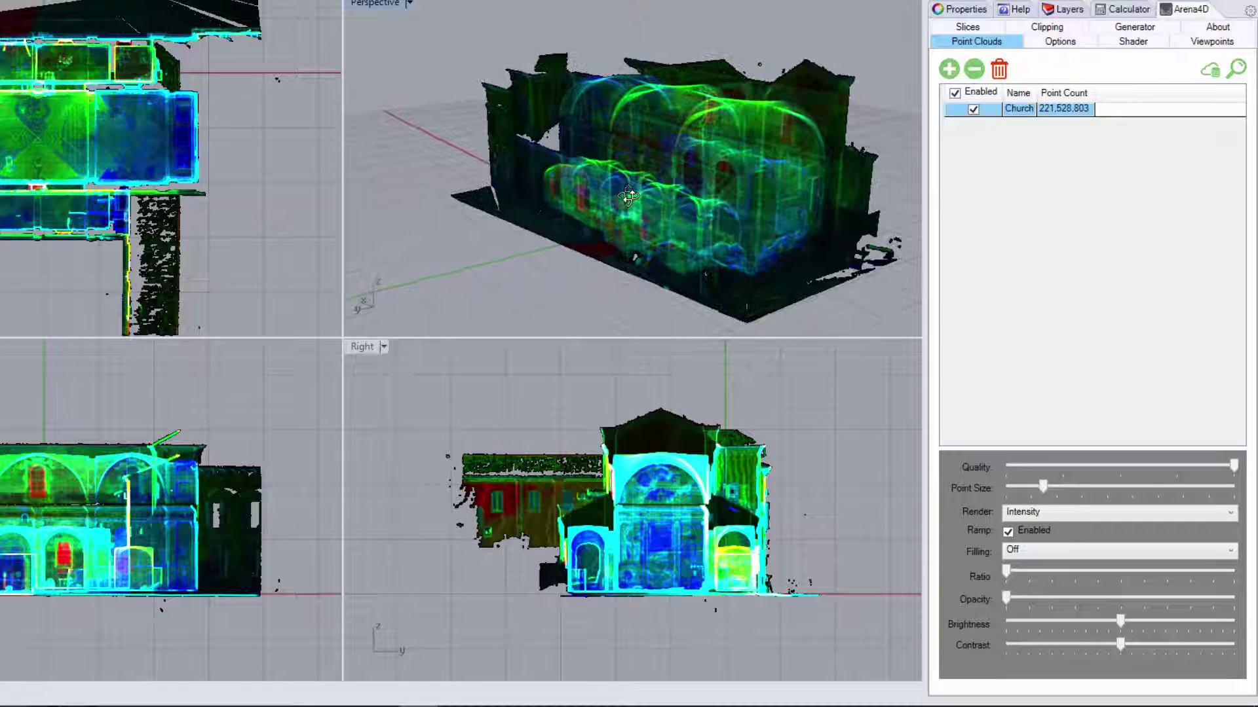
drag(1006, 600, 1233, 600)
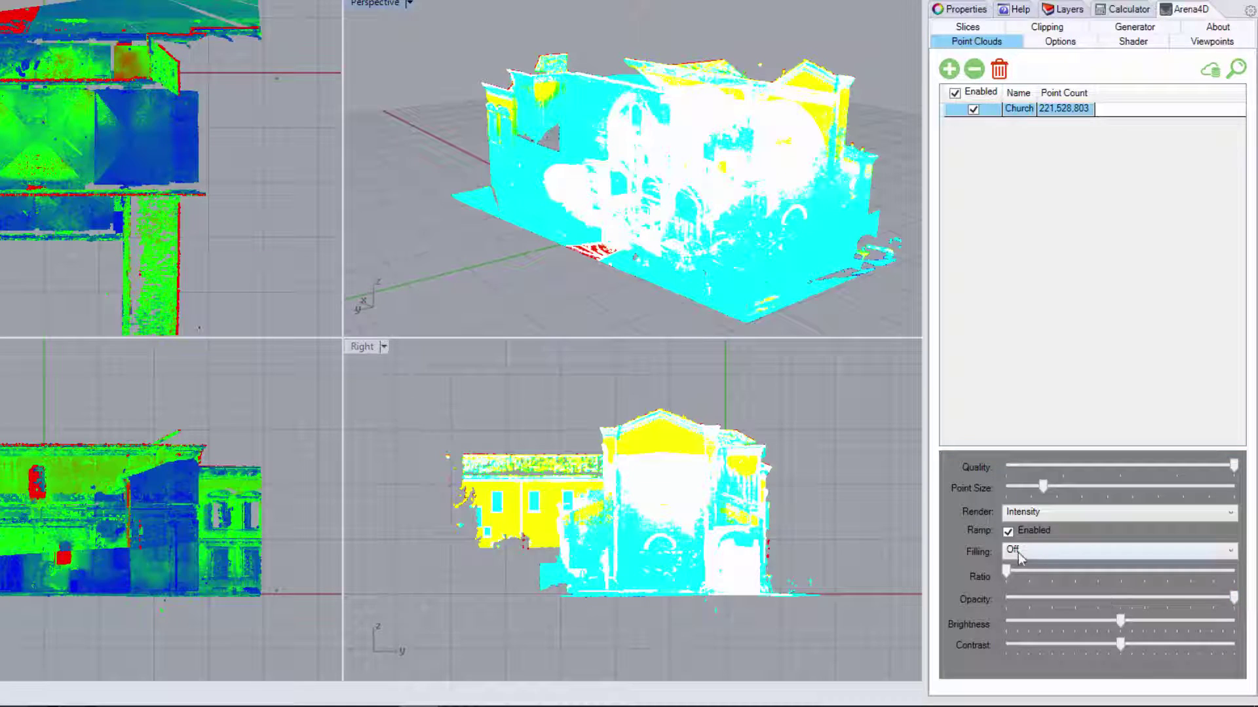
click(1007, 532)
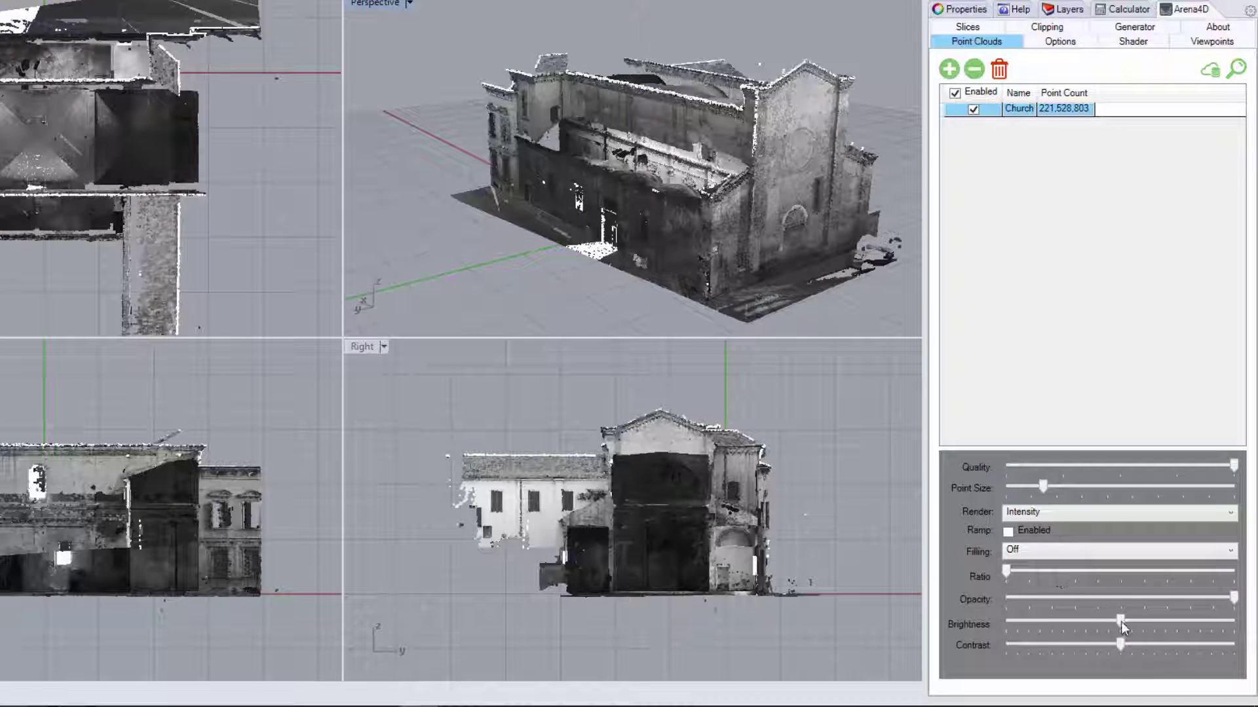
- Render the Church cloud in Colour with Brightness raised to about 20 and Contrast near 3
mouse_move(1121, 623)
mouse_down()
mouse_move(1190, 624)
mouse_move(1017, 621)
mouse_move(1121, 626)
mouse_move(1053, 645)
mouse_move(1196, 645)
mouse_move(1152, 645)
mouse_up()
click(1054, 518)
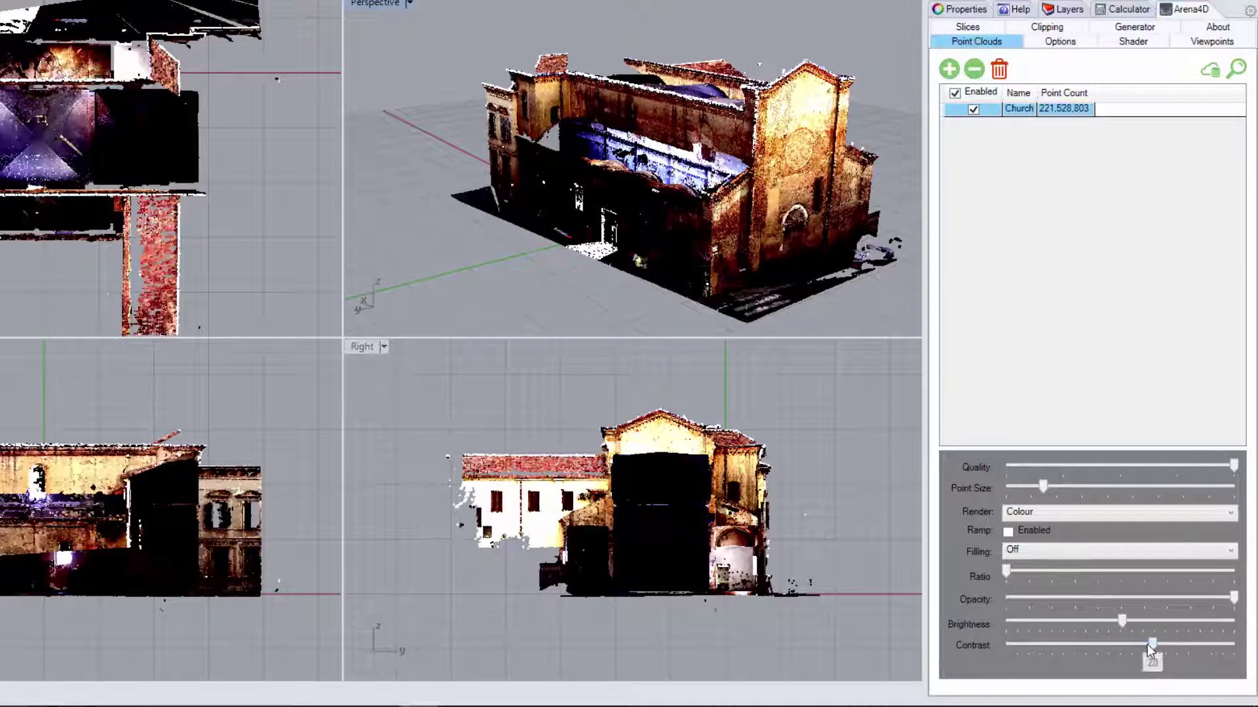
mouse_move(1150, 648)
mouse_down()
mouse_move(1111, 646)
mouse_move(1126, 646)
mouse_move(1092, 621)
mouse_move(1157, 622)
mouse_up()
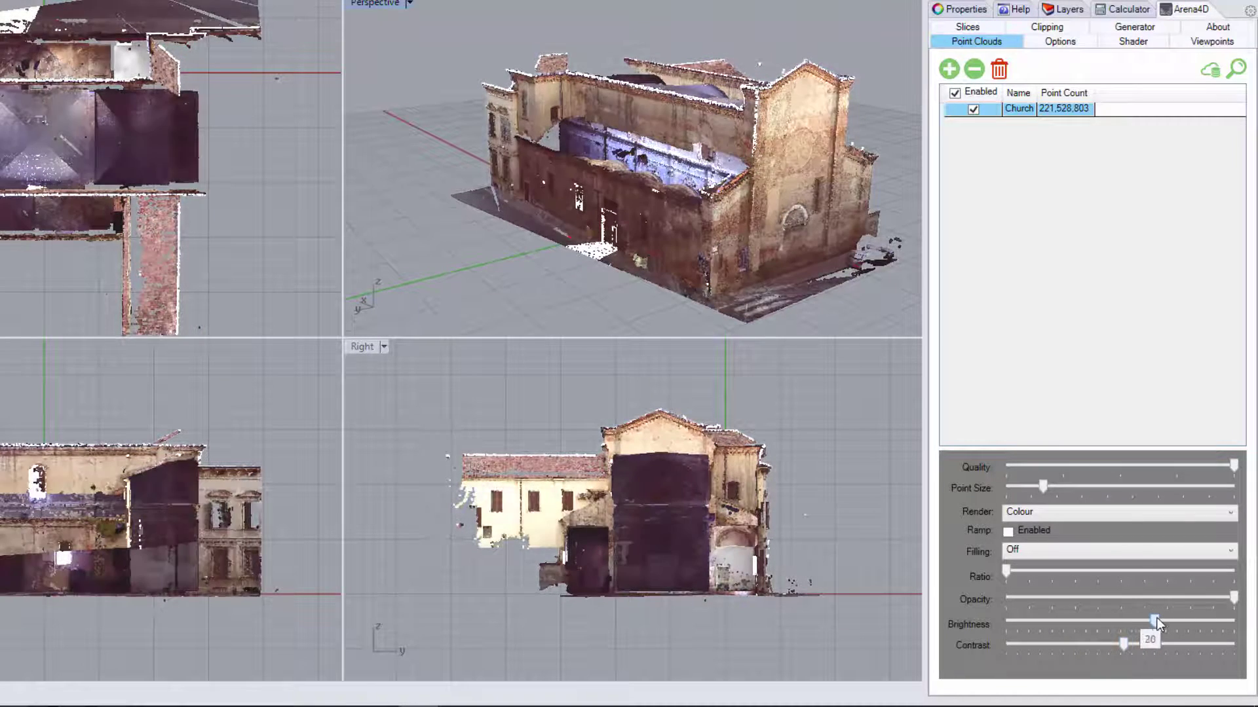
right_drag(779, 291, 724, 256)
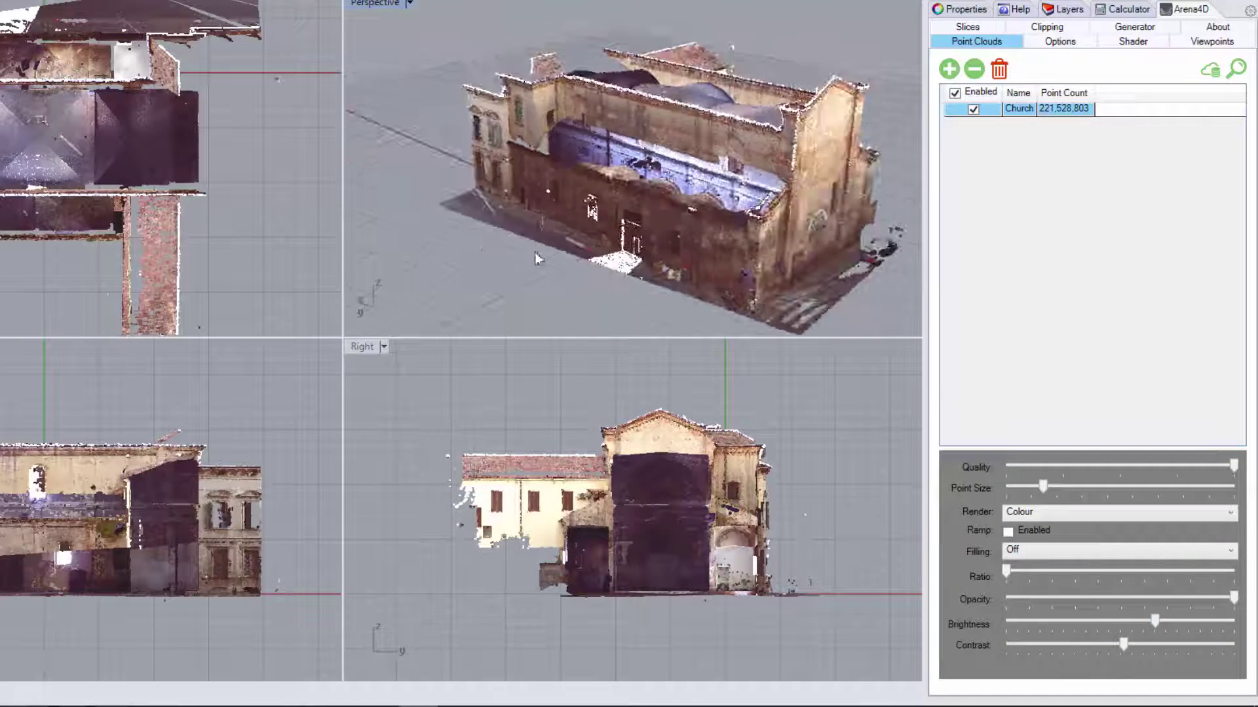